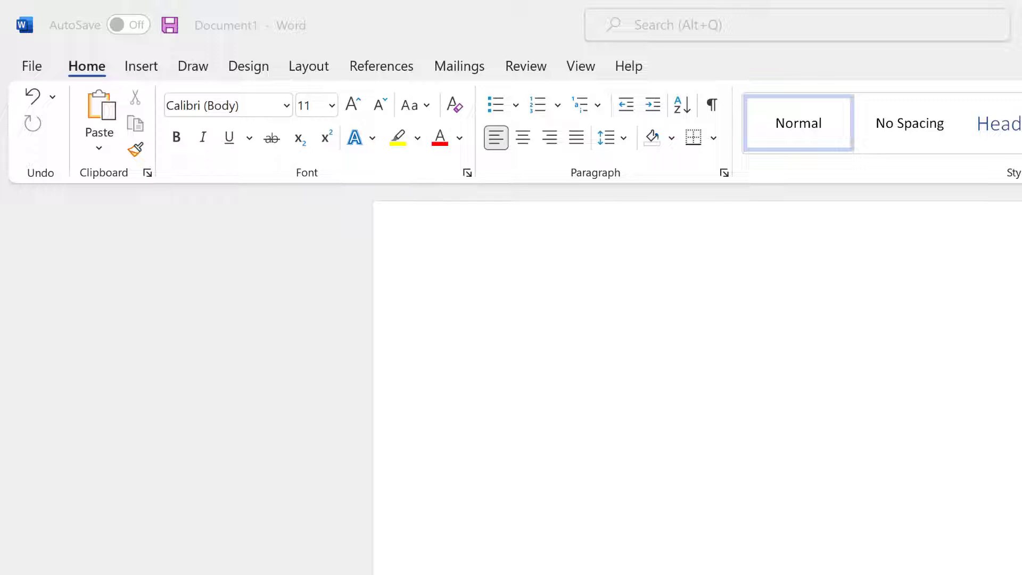
# Create a new blank document and paste the paragraph about parents finding reading material for children.
pyautogui.click(24, 68)
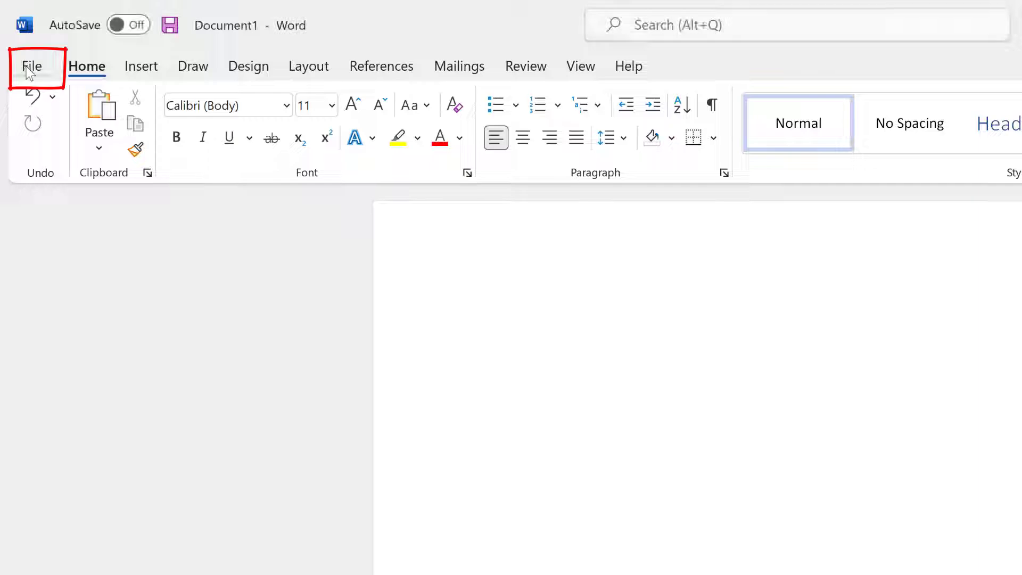
pyautogui.click(26, 69)
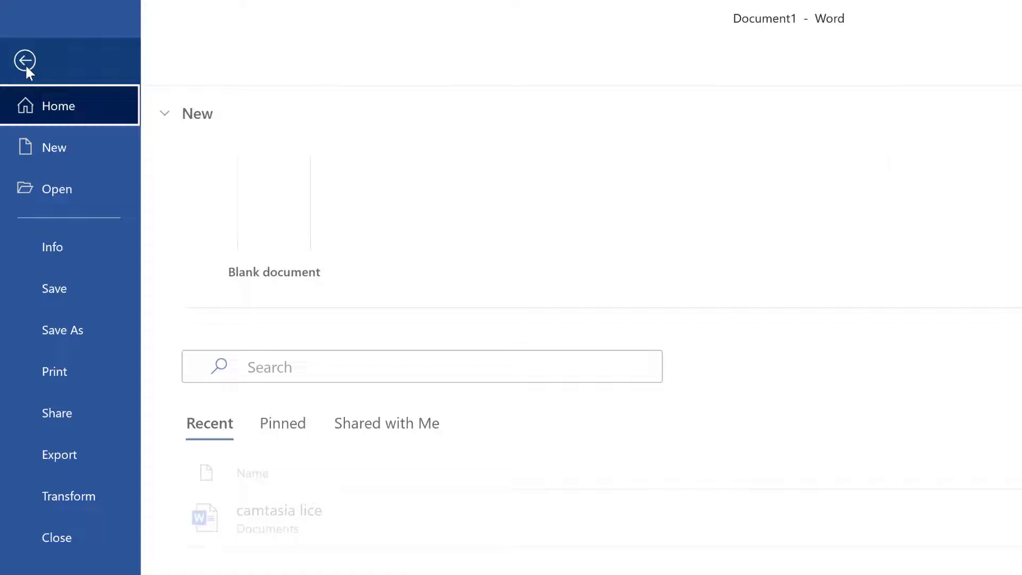
pyautogui.click(53, 147)
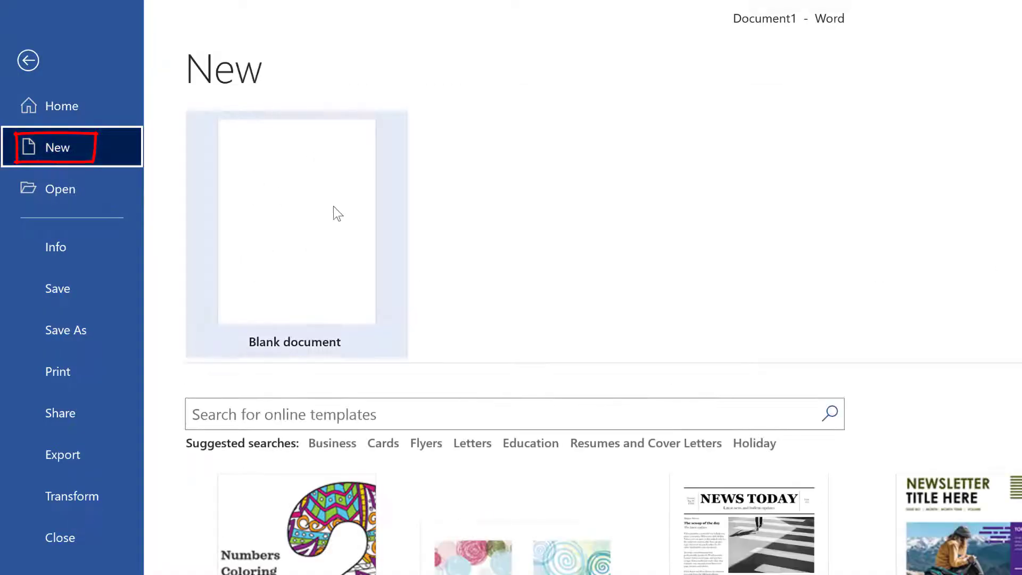
pyautogui.click(305, 205)
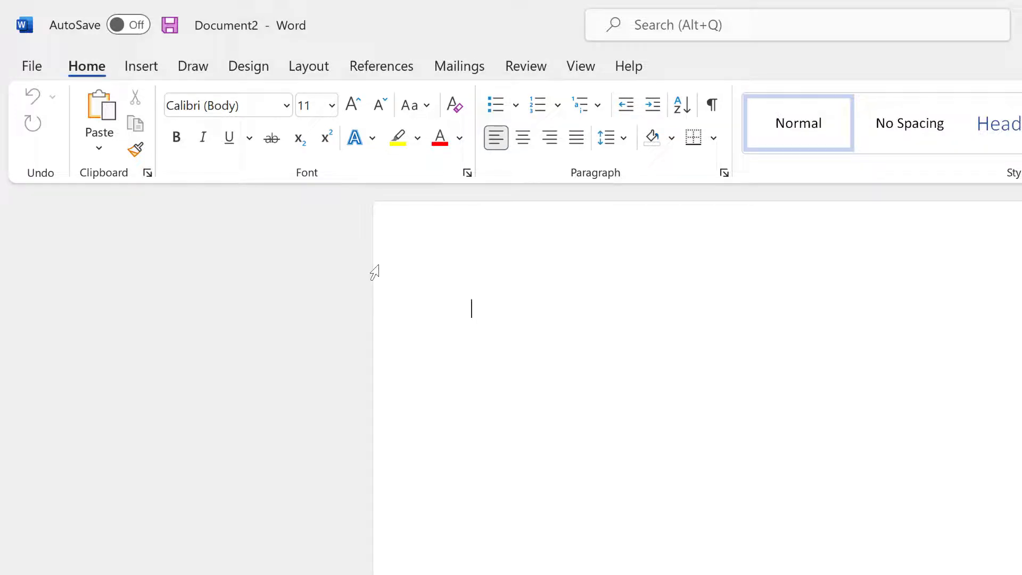
pyautogui.write('Many parents struggle to supply their children with high-quality educational reading materials. While the local library can be a good resource, it can be difficult to select books that both challenge and entertain kids. This can be especially difficult for children who are bilingual or English language learners.')
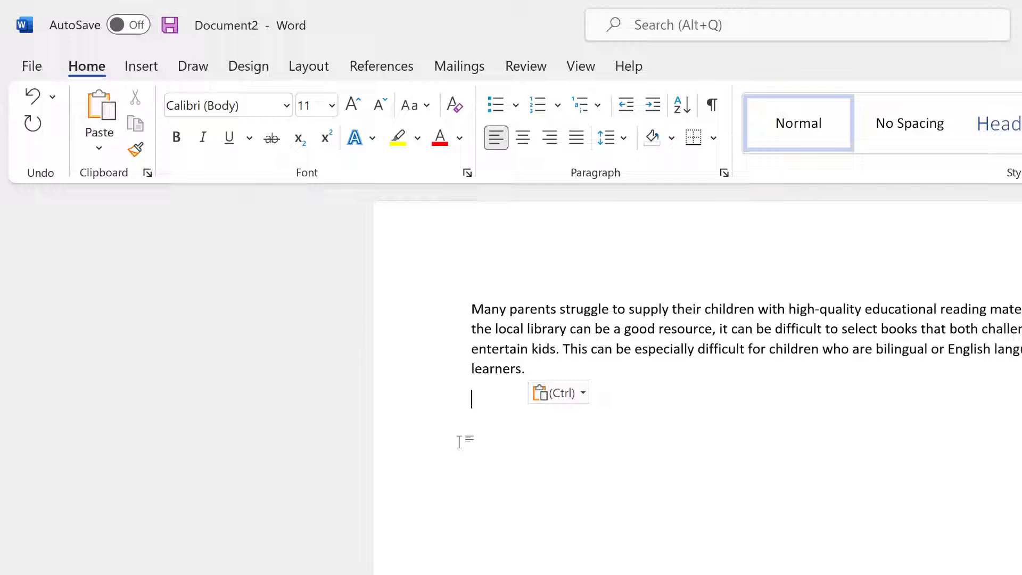
# Type the writer's name with 'I live in South Africa.' and 'Let us see what the correct version is of the software we are using.'.
pyautogui.write('My nam,e')
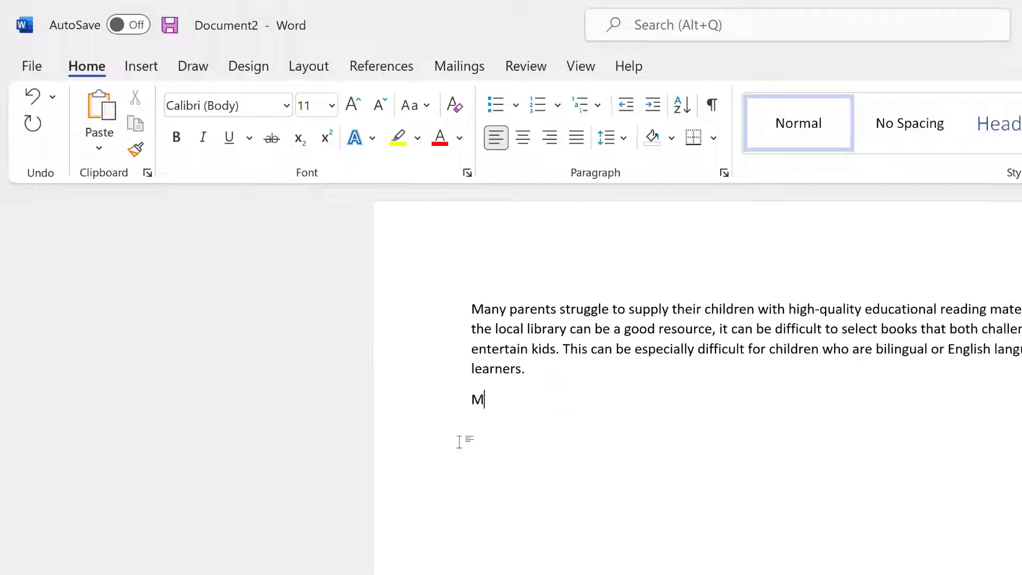
pyautogui.press('BackSpace')
pyautogui.press('BackSpace')
pyautogui.write('e is Jo')
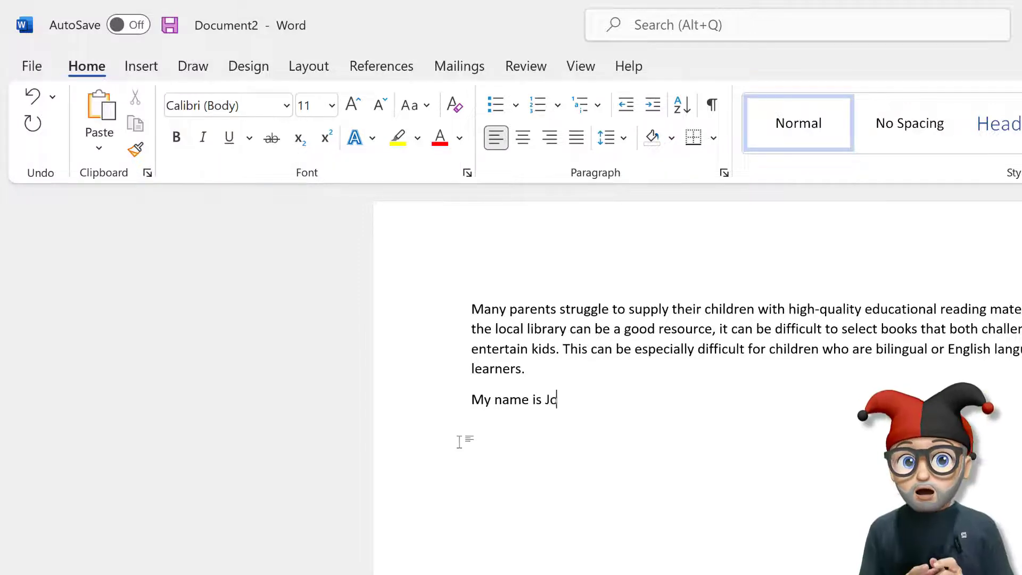
pyautogui.write('hn ')
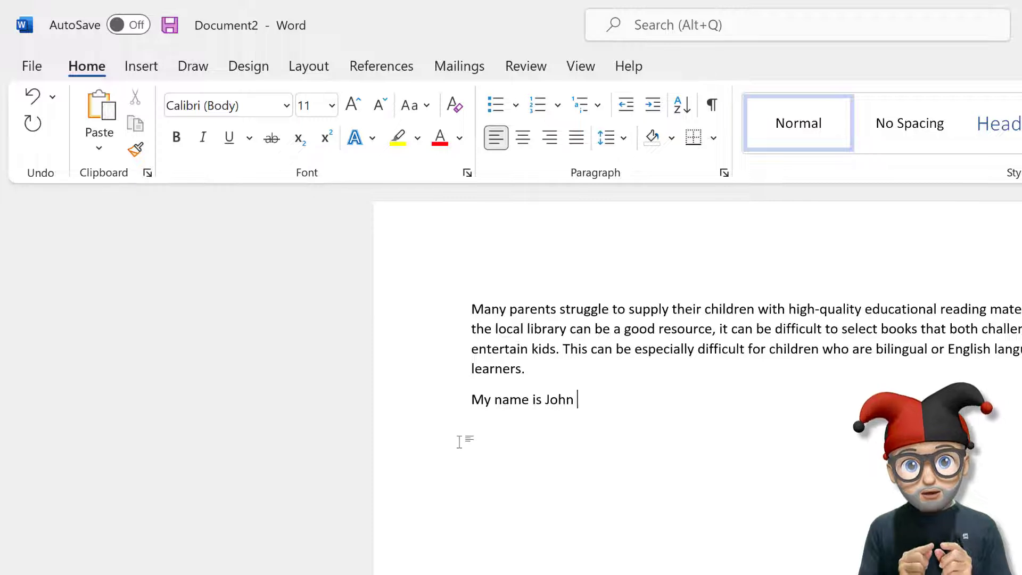
pyautogui.write('and I l')
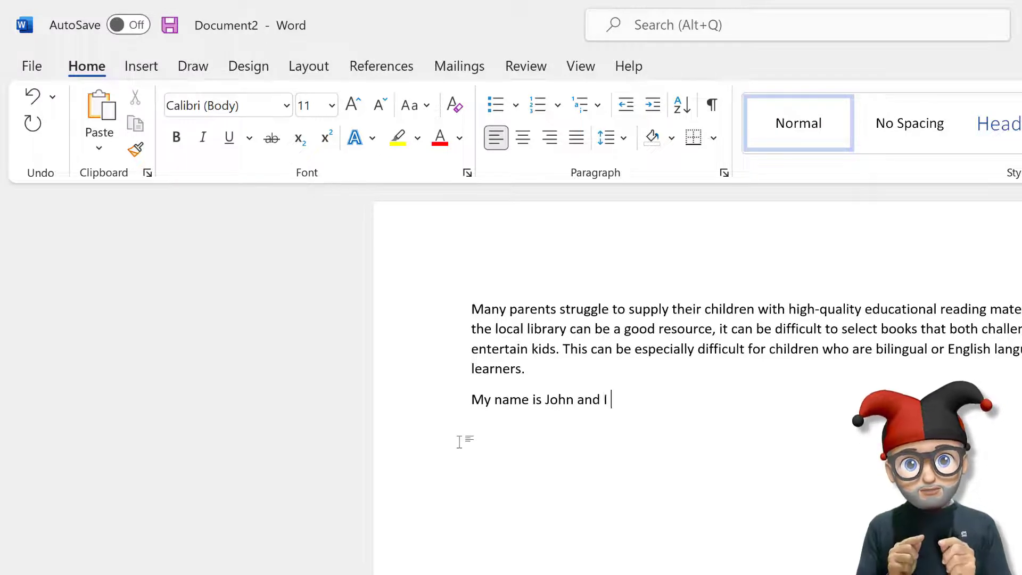
pyautogui.write('ive in')
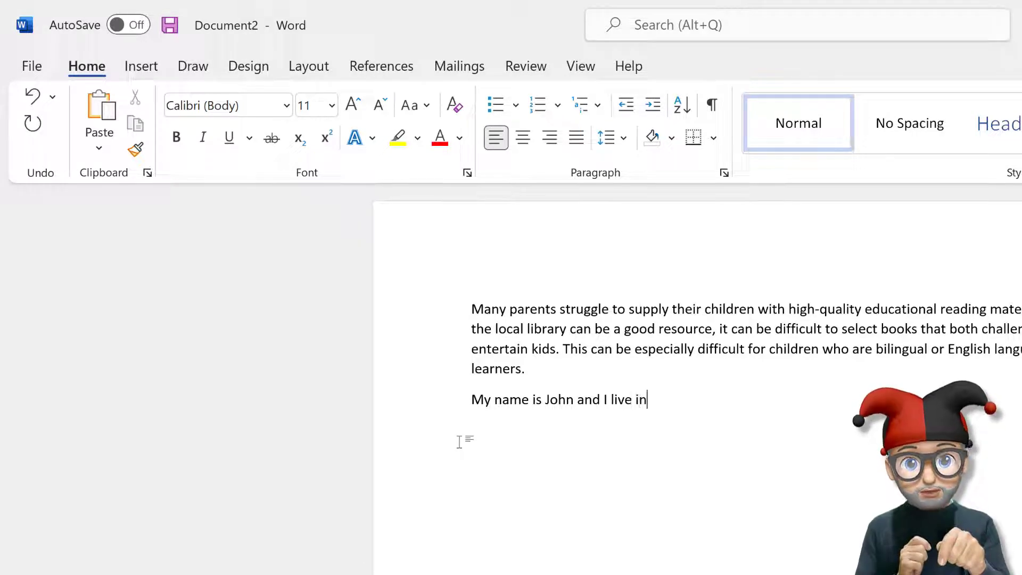
pyautogui.write(' South A')
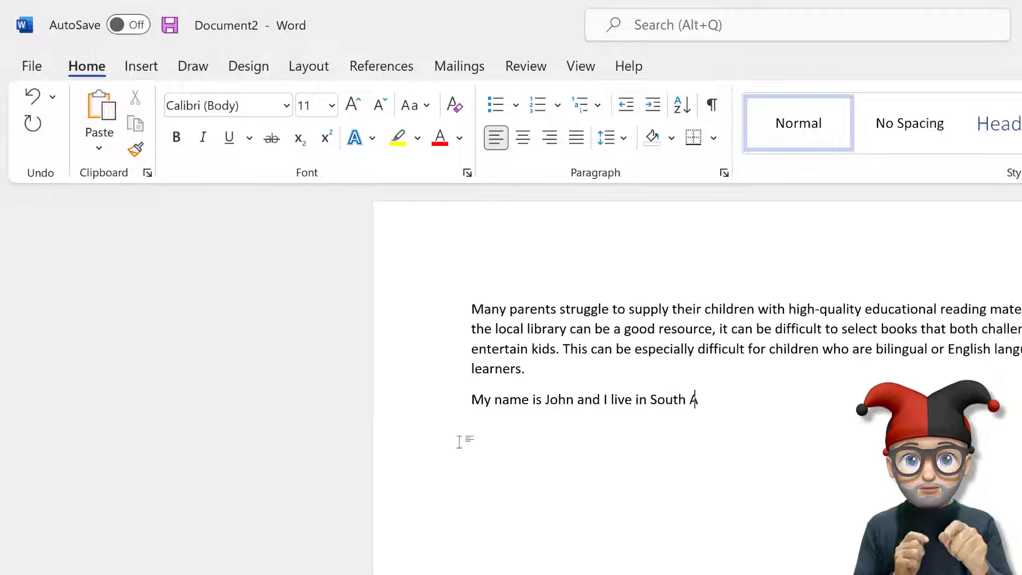
pyautogui.write('frica')
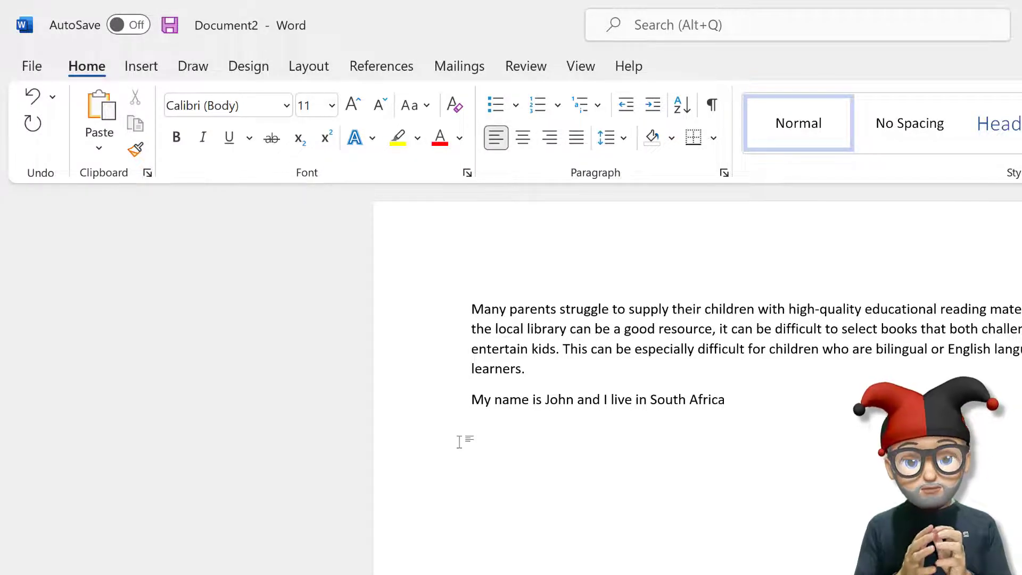
pyautogui.write('.')
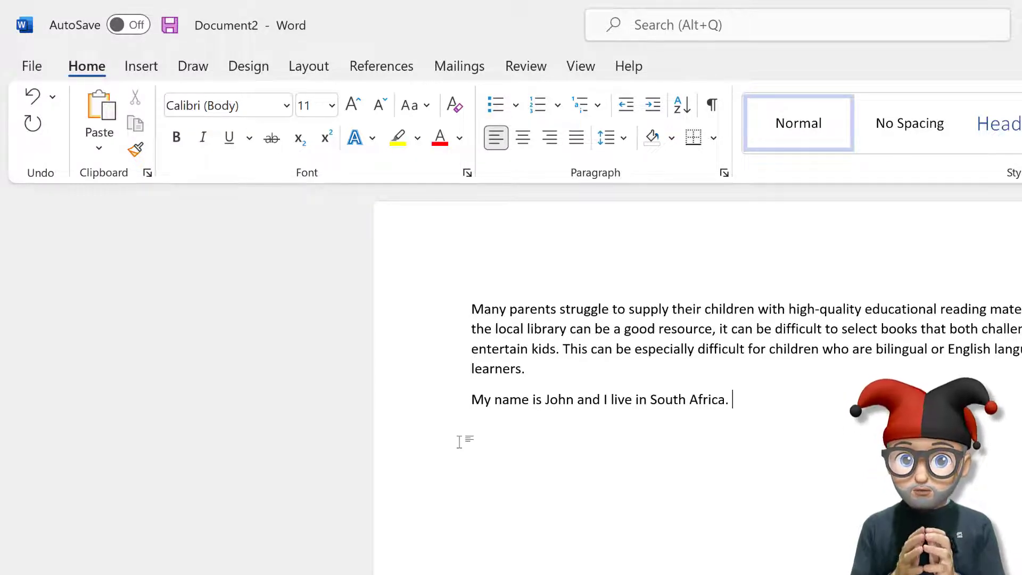
pyautogui.write('Let ')
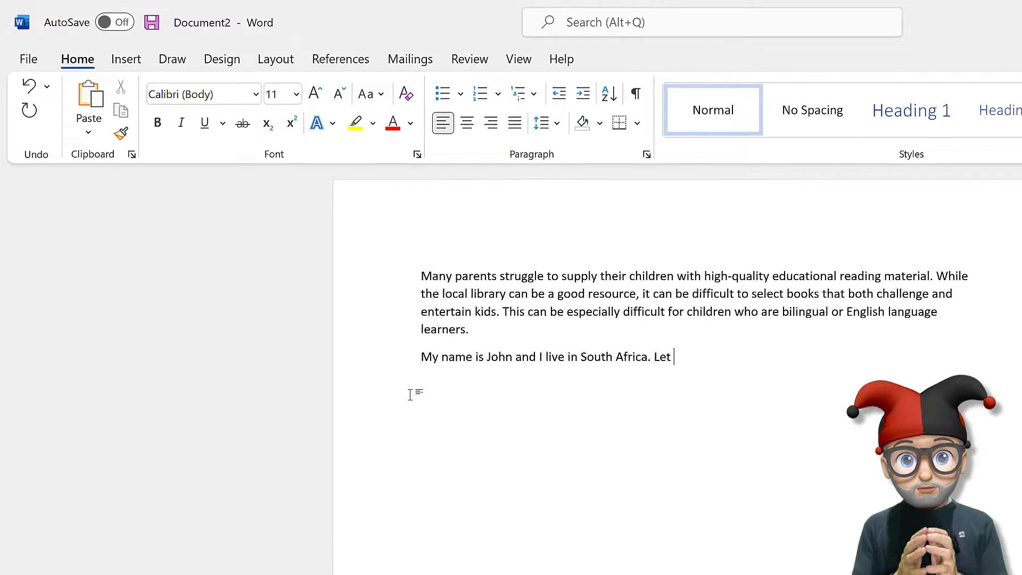
pyautogui.write('us see')
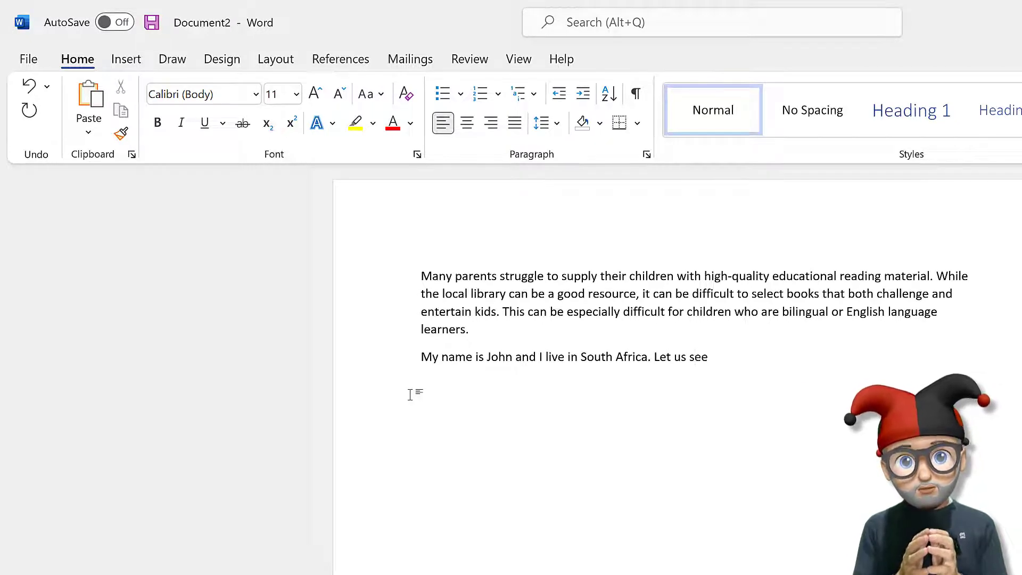
pyautogui.write(' what the')
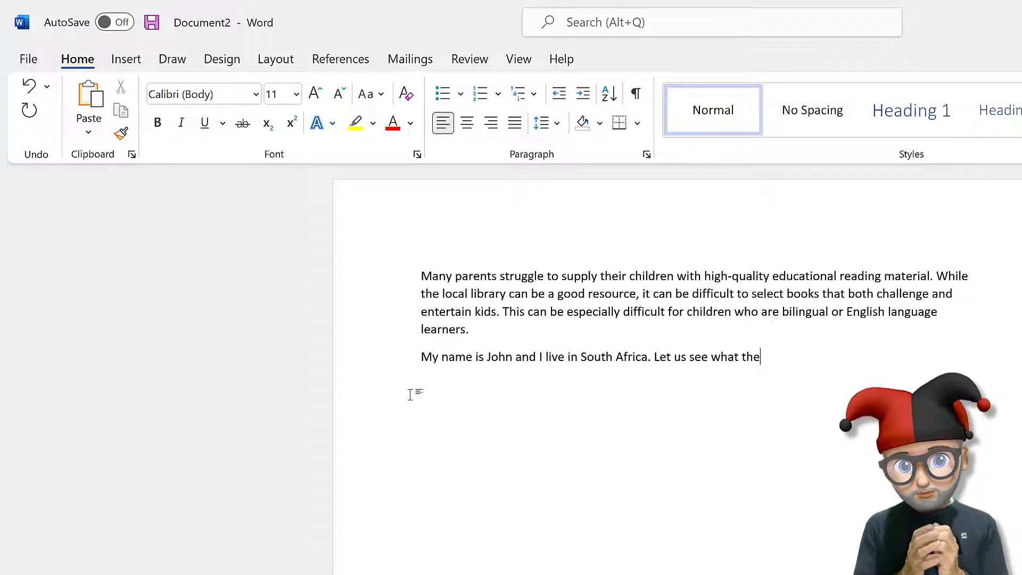
pyautogui.write(' corr')
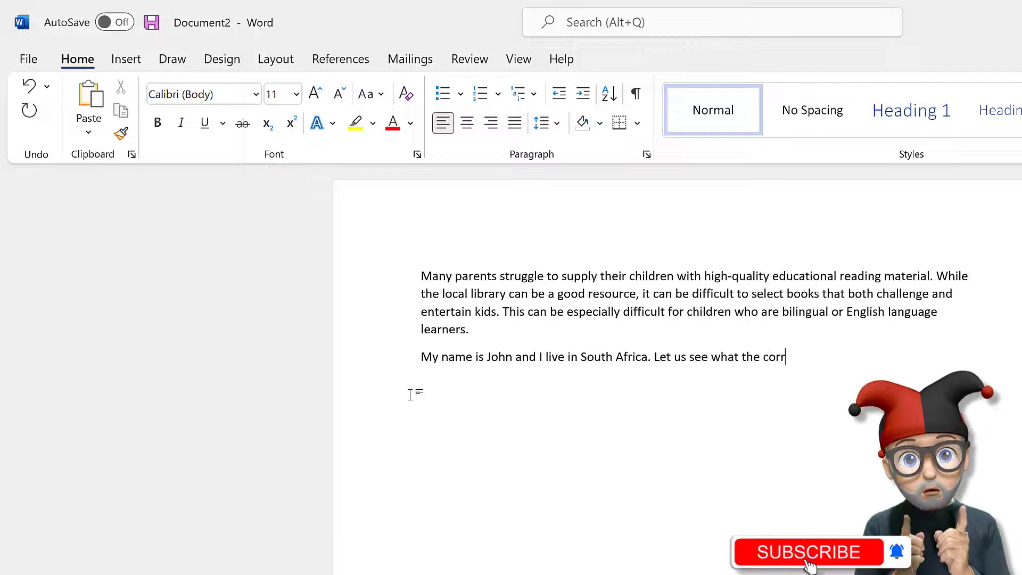
pyautogui.write('ect version ')
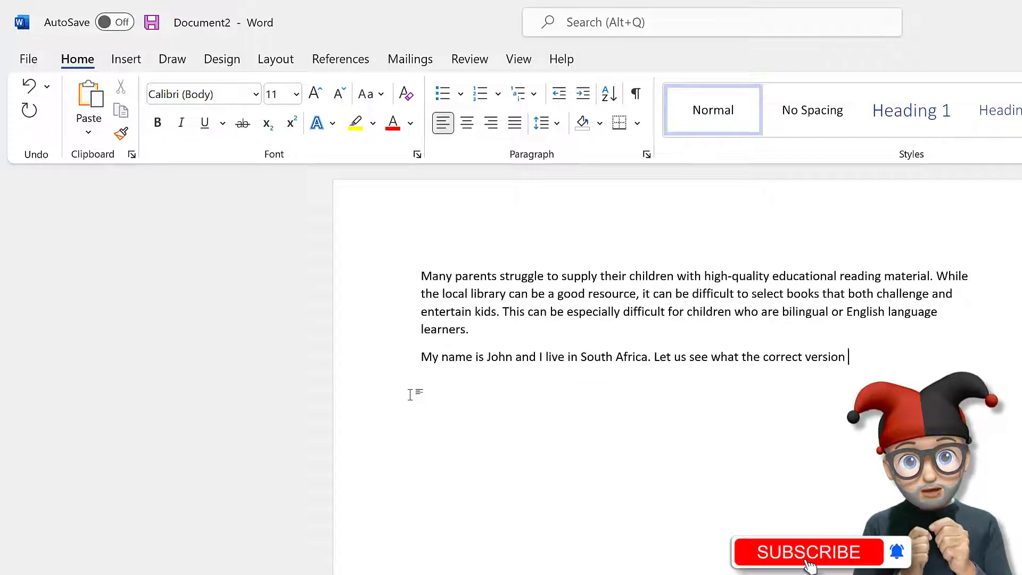
pyautogui.write('is of')
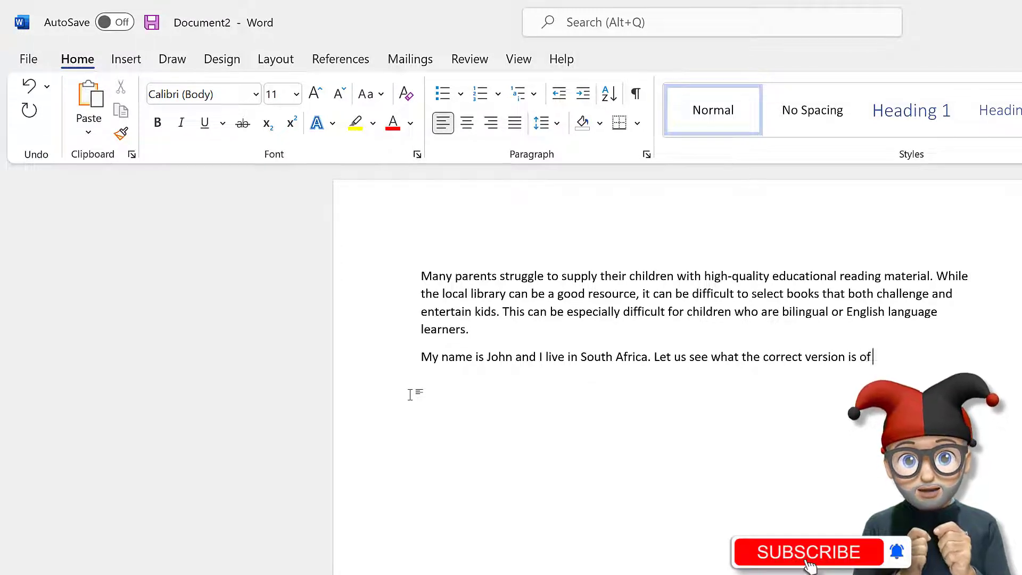
pyautogui.write(' the software')
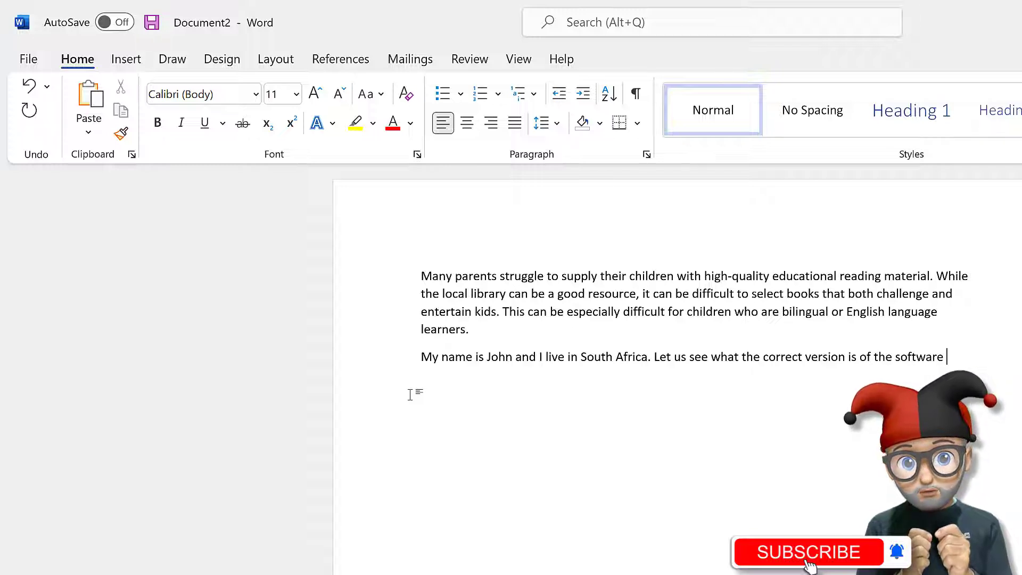
pyautogui.write(' we are ')
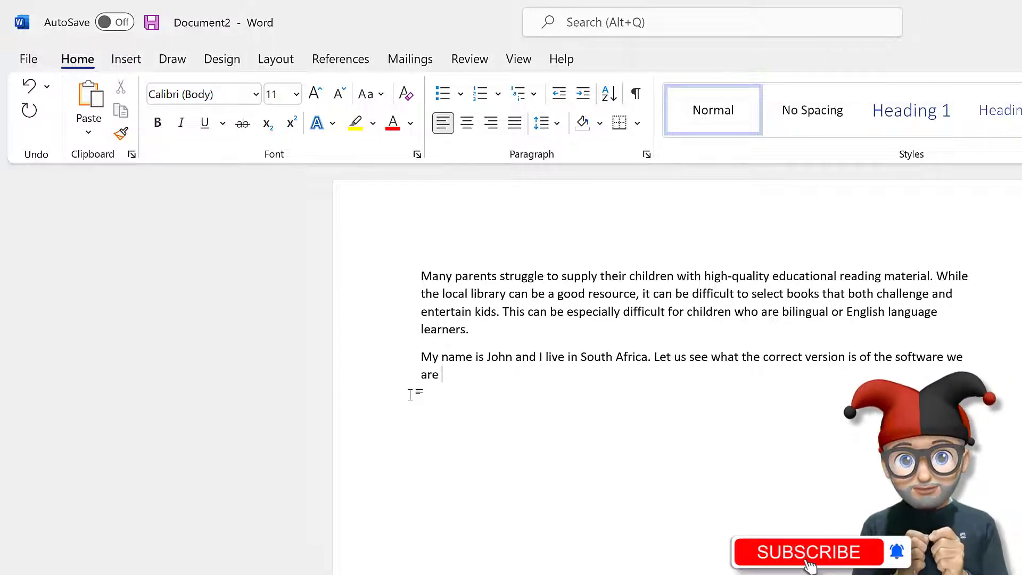
pyautogui.write('using')
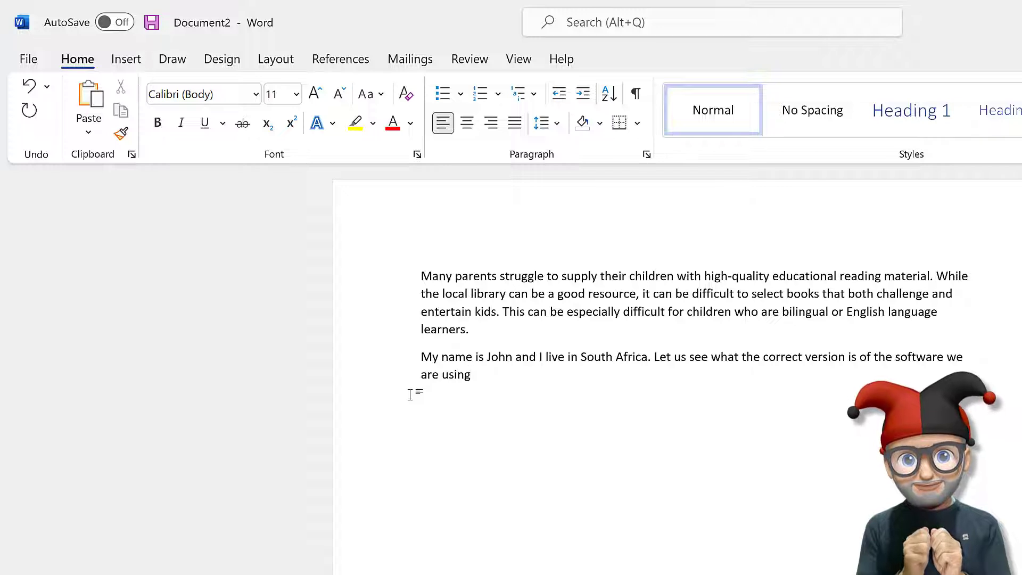
pyautogui.write('.')
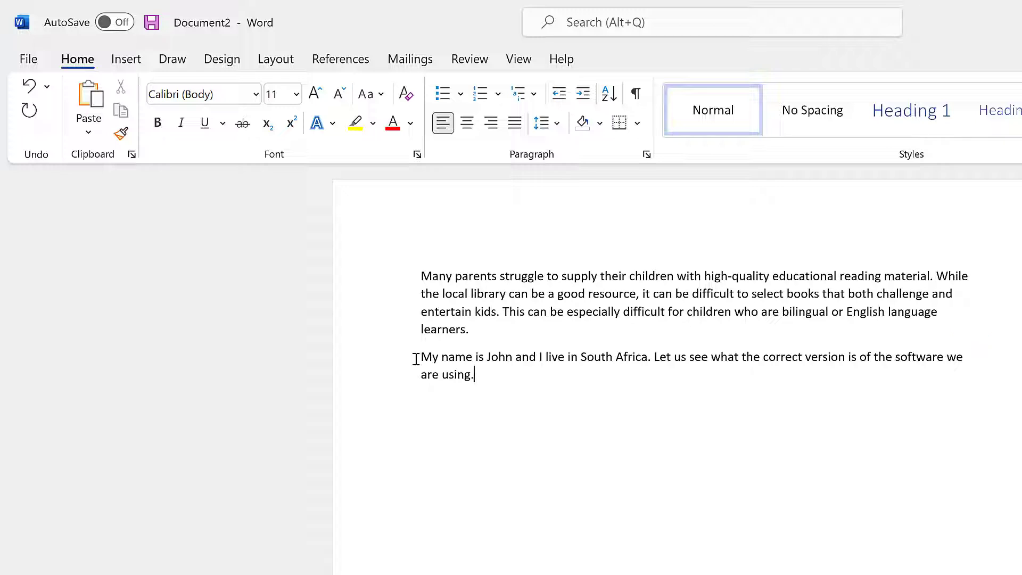
# Add a new paragraph reading 'This is the new line.'.
pyautogui.press('Return')
pyautogui.write('This i')
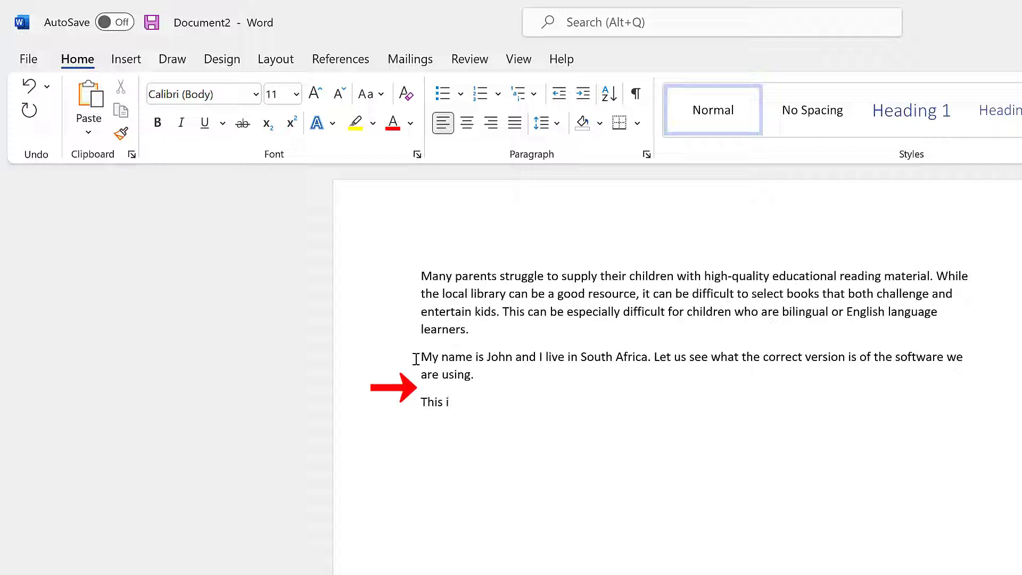
pyautogui.write('s the new line.')
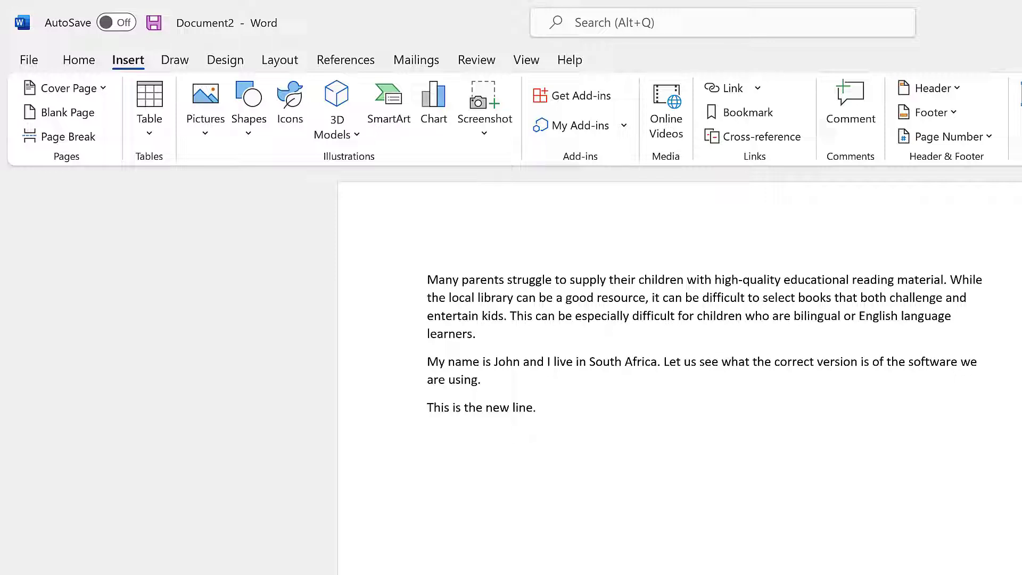
pyautogui.click(545, 412)
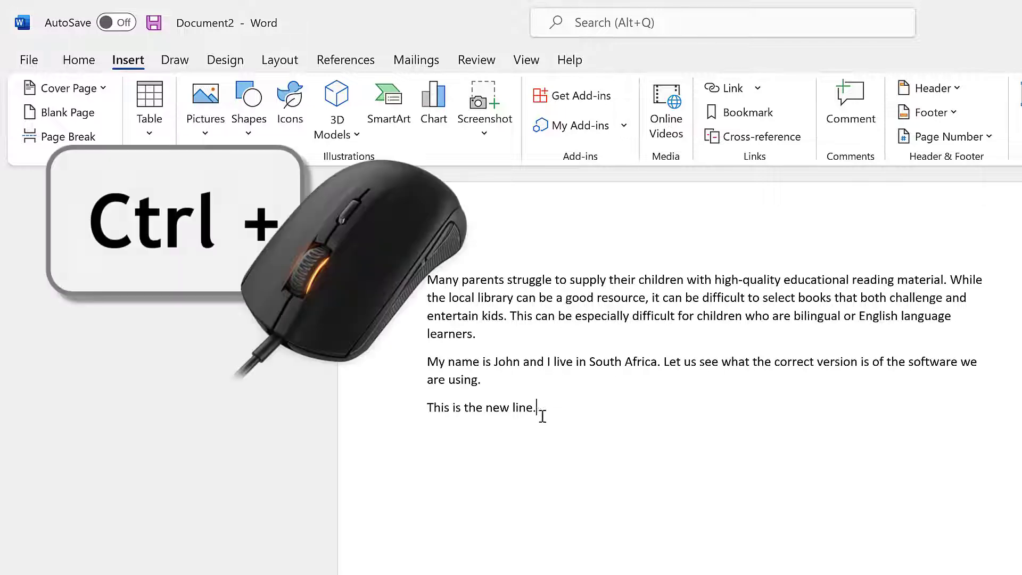
pyautogui.keyDown('ctrl'); pyautogui.scroll(3, 554, 425); pyautogui.keyUp('ctrl')
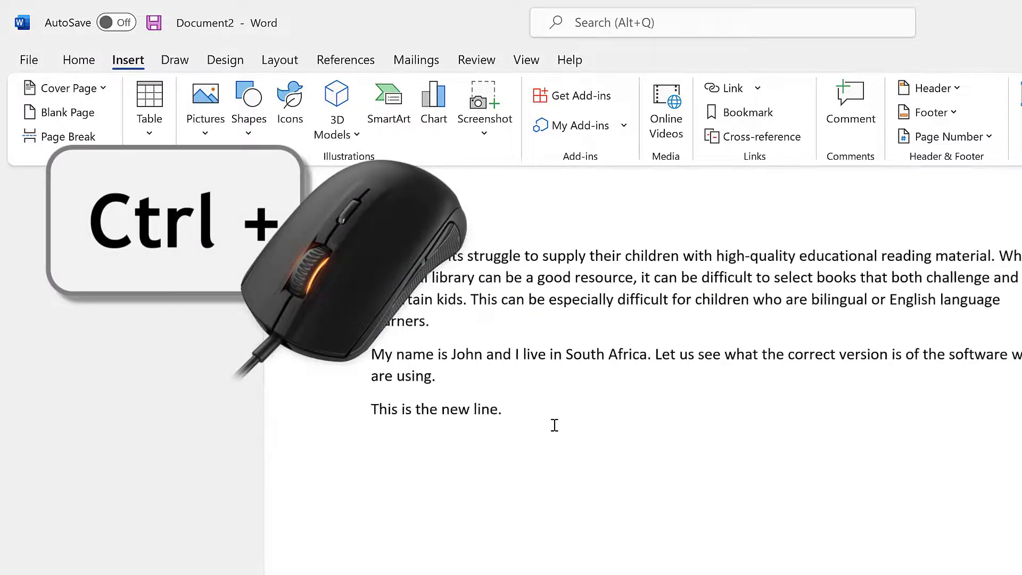
pyautogui.keyDown('ctrl'); pyautogui.scroll(-3, 554, 425); pyautogui.keyUp('ctrl')
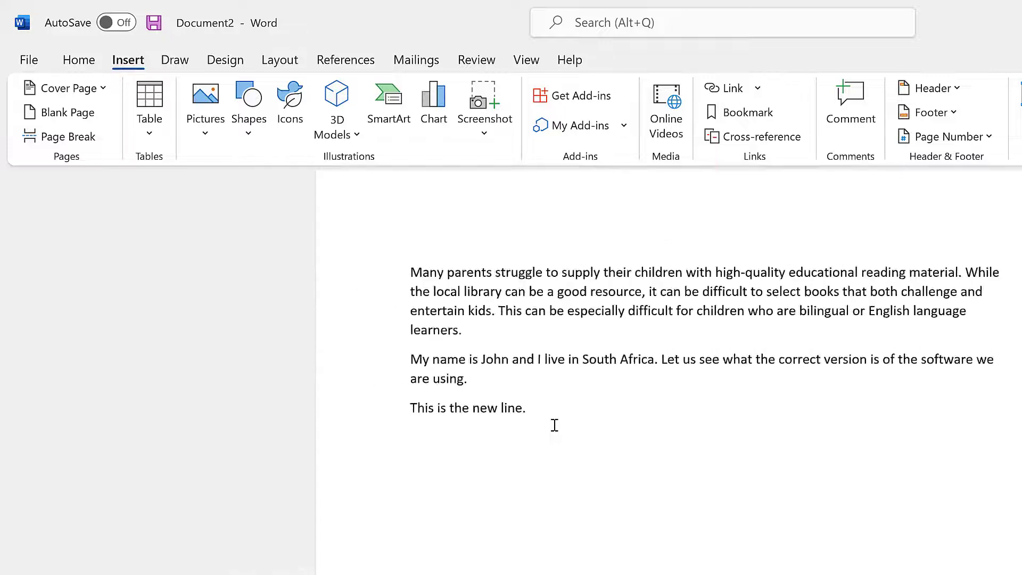
pyautogui.keyDown('ctrl'); pyautogui.scroll(-2, 559, 411); pyautogui.keyUp('ctrl')
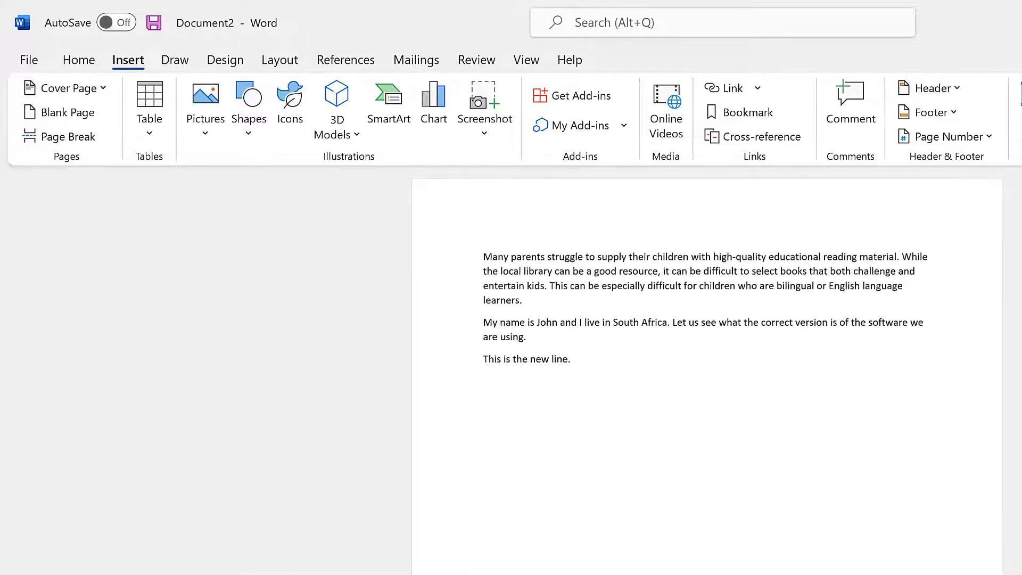
pyautogui.keyDown('ctrl'); pyautogui.scroll(3, 559, 411); pyautogui.keyUp('ctrl')
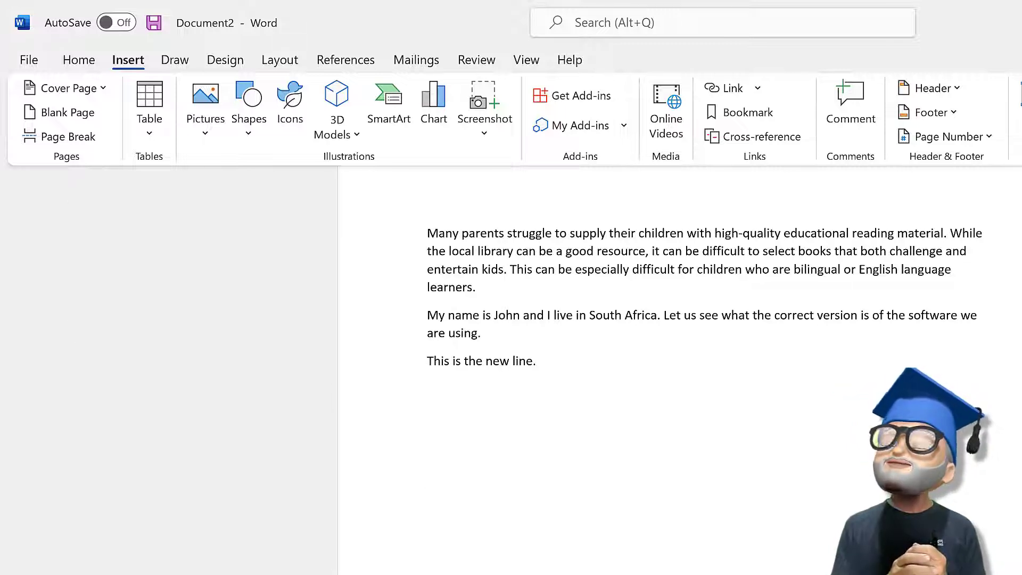
pyautogui.write('My name is Joh')
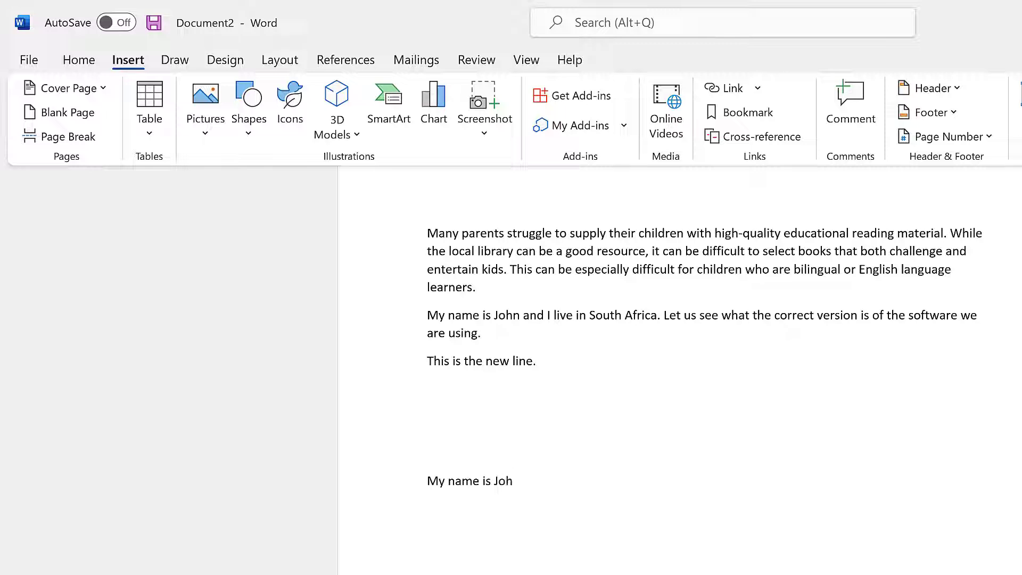
pyautogui.write('n')
pyautogui.hotkey('ctrl', 'z')
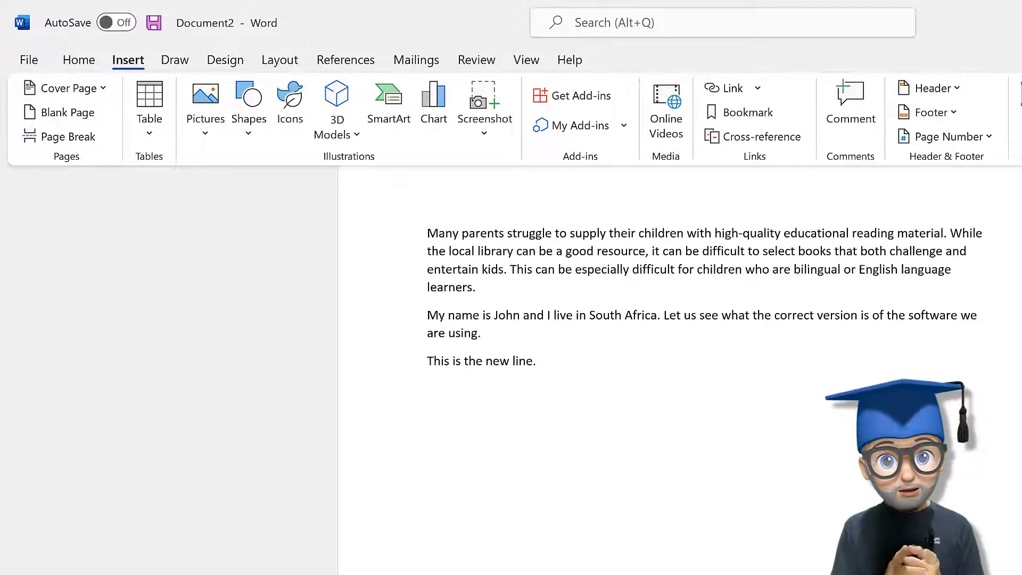
pyautogui.hotkey('ctrl', 'y')
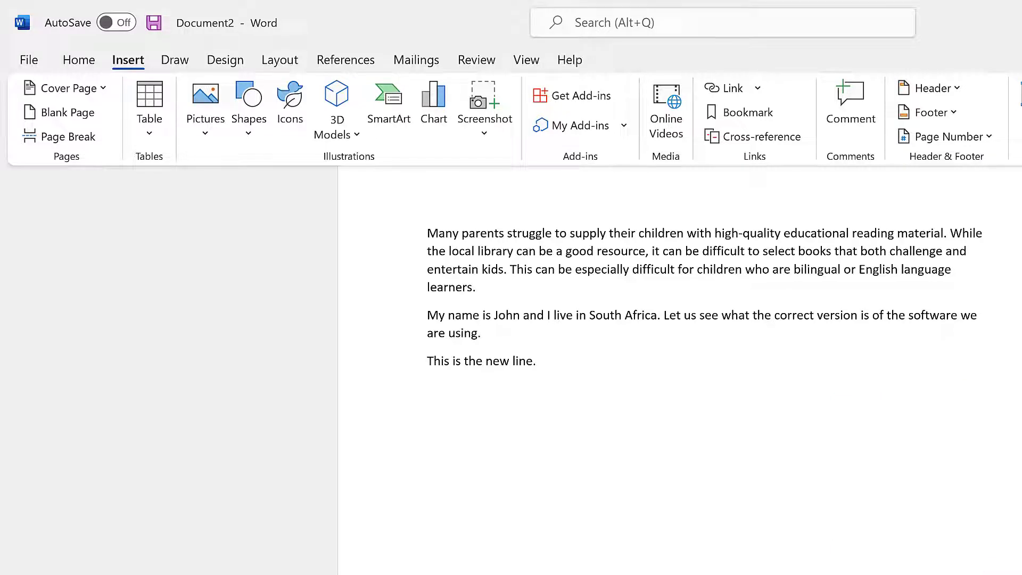
pyautogui.hotkey('ctrl', 'y')
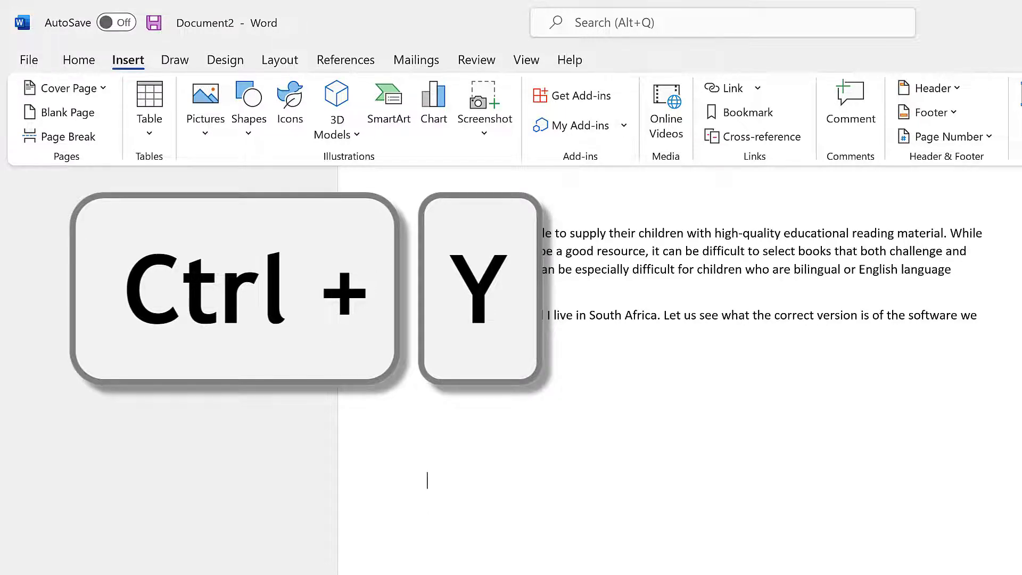
# Redo the undone typing to restore the name introduction line.
pyautogui.hotkey('ctrl', 'y')
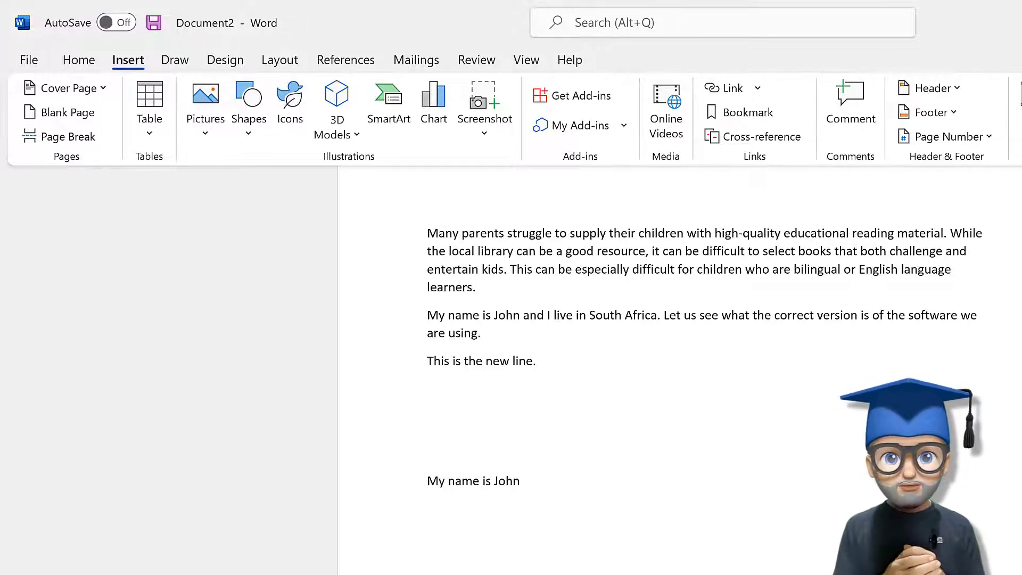
pyautogui.scroll(-1, 536, 477)
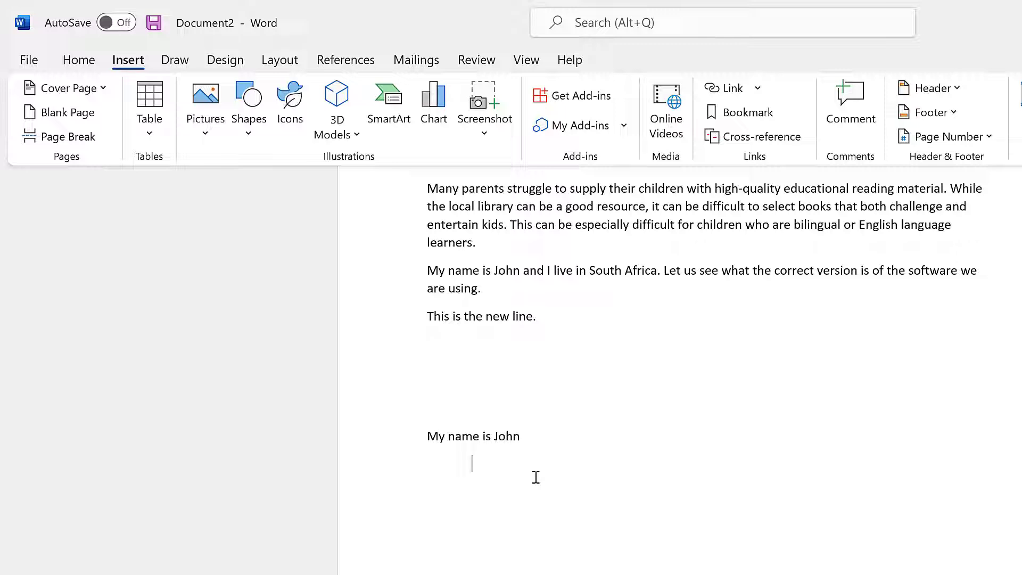
# Type Lesson1, Lesson2 and Lesson3 on one tab-separated row.
pyautogui.press('Tab')
pyautogui.press('Tab')
pyautogui.press('Tab')
pyautogui.write('lee')
pyautogui.press('BackSpace')
pyautogui.press('BackSpace')
pyautogui.press('BackSpace')
pyautogui.write('lesson12')
pyautogui.press('BackSpace')
pyautogui.press('Tab')
pyautogui.write('Lesson2')
pyautogui.press('Tab')
pyautogui.write('Lesson3')
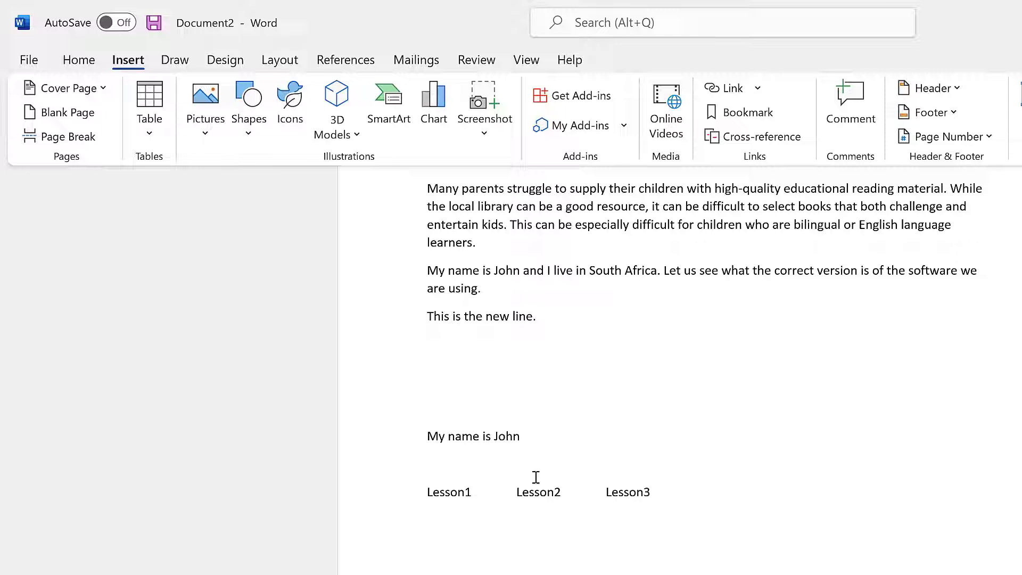
# Add a second row with Lesson4, Lesson5 and Lesson6 separated by tabs.
pyautogui.press('Return')
pyautogui.write('Lesson4')
pyautogui.press('Tab')
pyautogui.write('Lesson5')
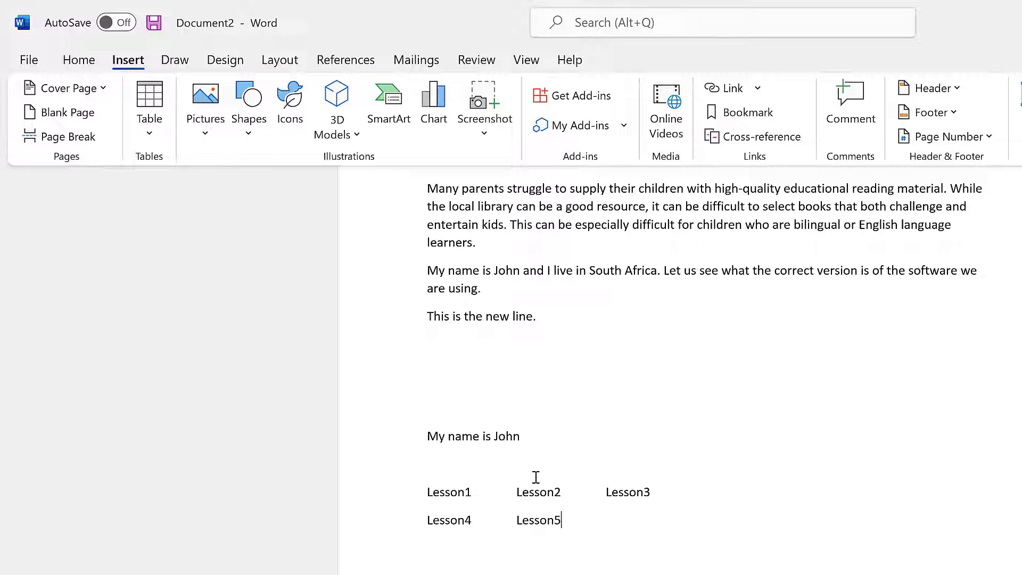
pyautogui.press('Tab')
pyautogui.write('Lesson6')
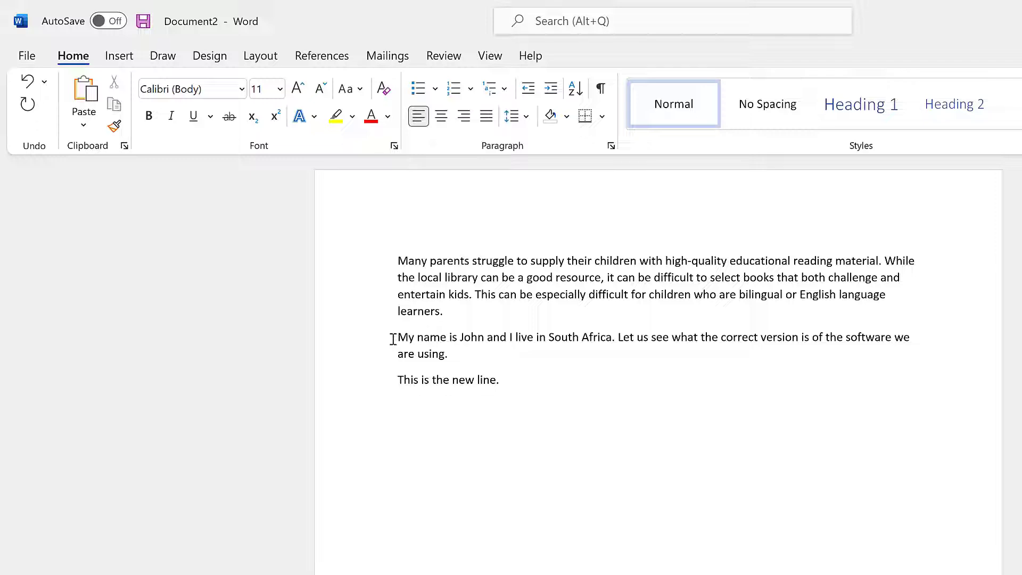
# Type ê on one line and 'Die kat' on the line below.
pyautogui.write('ê')
pyautogui.press('Return')
pyautogui.write('Diew')
pyautogui.press('BackSpace')
pyautogui.write('kat l')
# Open the full Symbol dialog from Insert and set its font to Calibri.
pyautogui.click(119, 57)
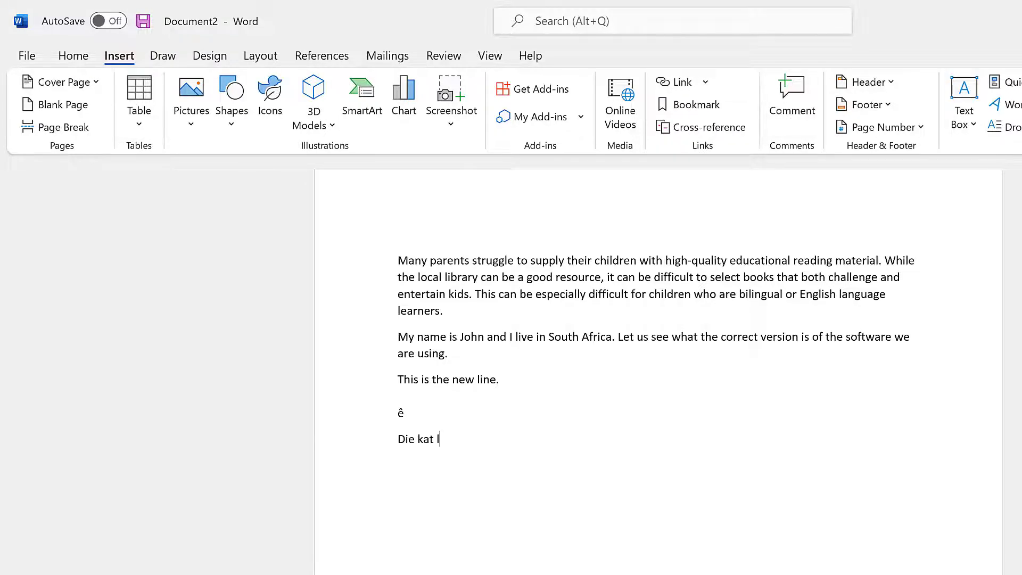
pyautogui.click(965, 82)
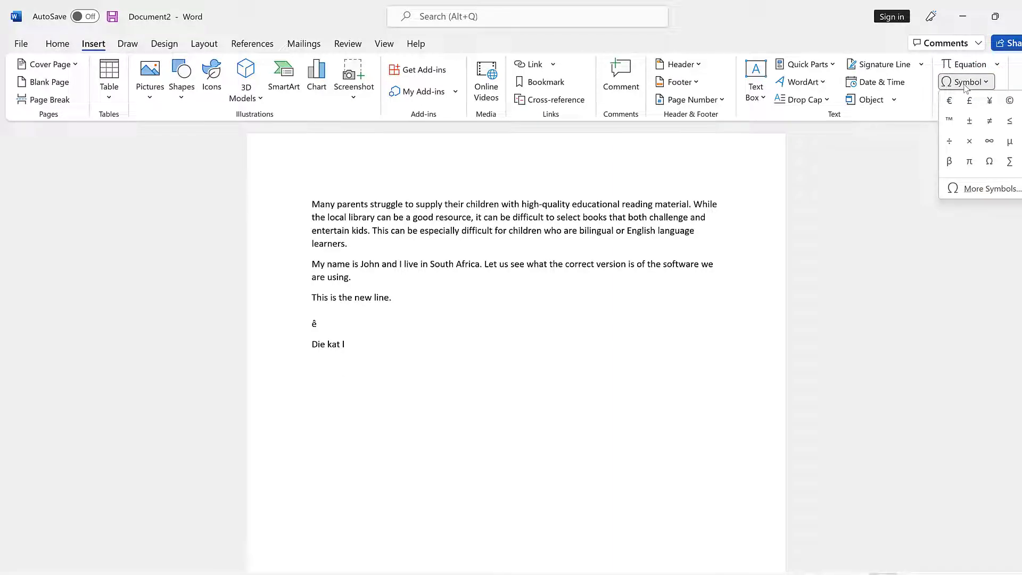
pyautogui.click(984, 189)
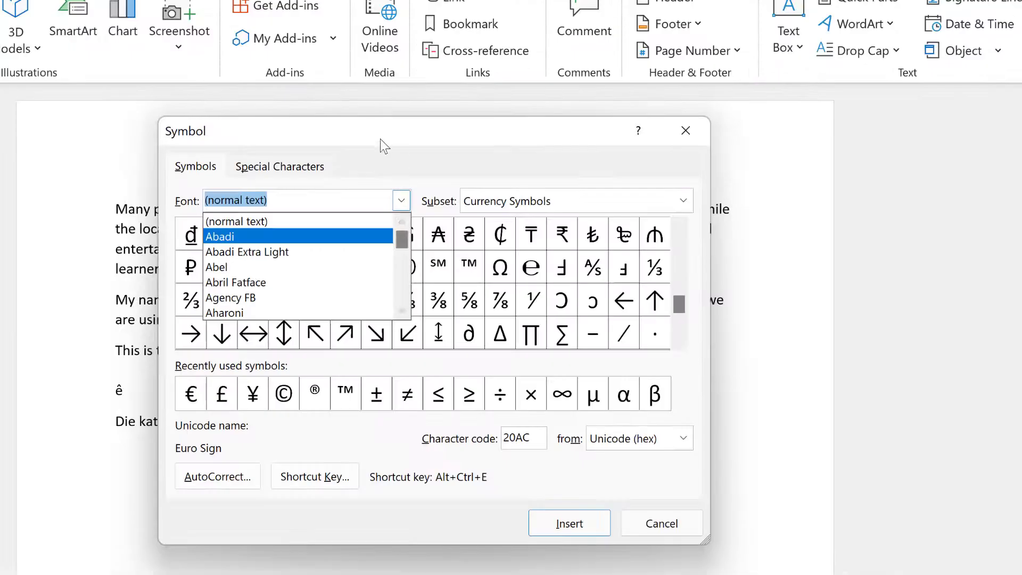
pyautogui.click(379, 137)
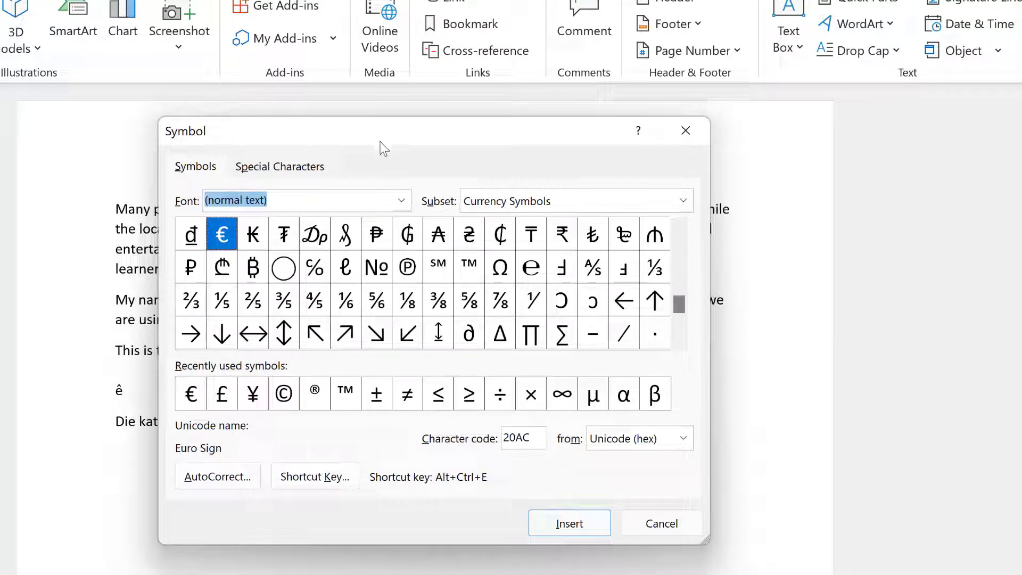
pyautogui.click(402, 201)
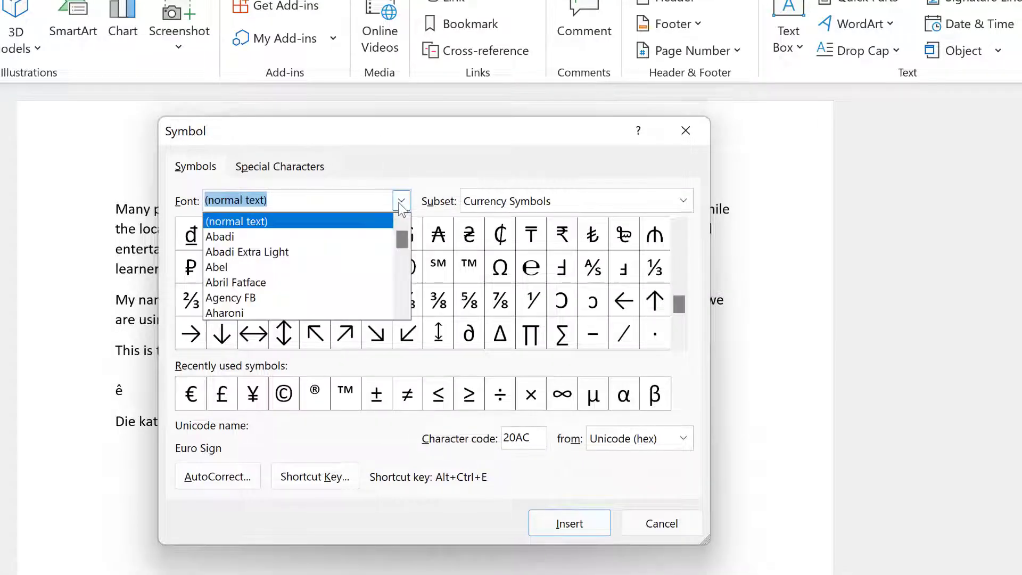
pyautogui.moveTo(401, 237); pyautogui.dragTo(401, 243)
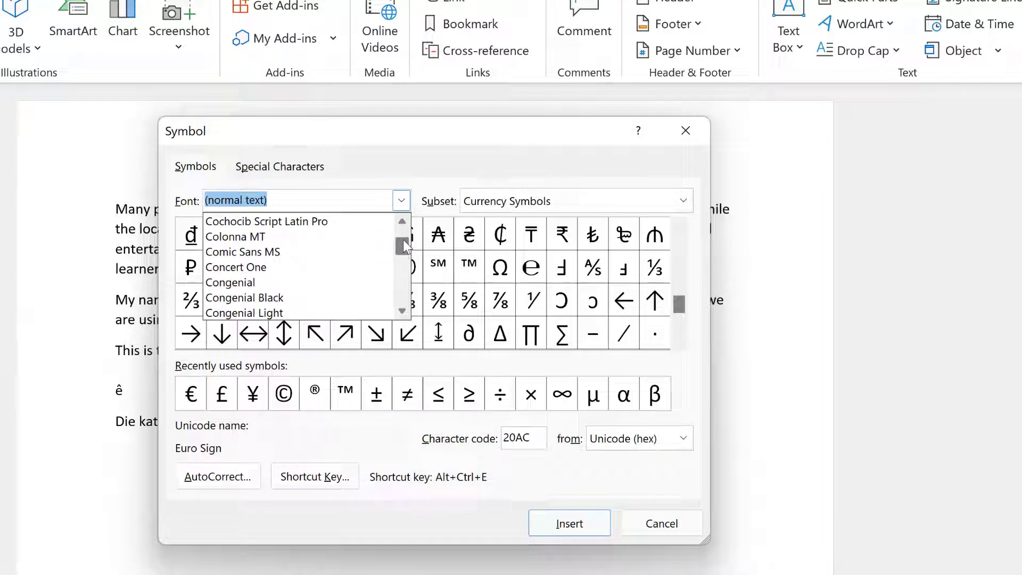
pyautogui.scroll(2, 403, 231)
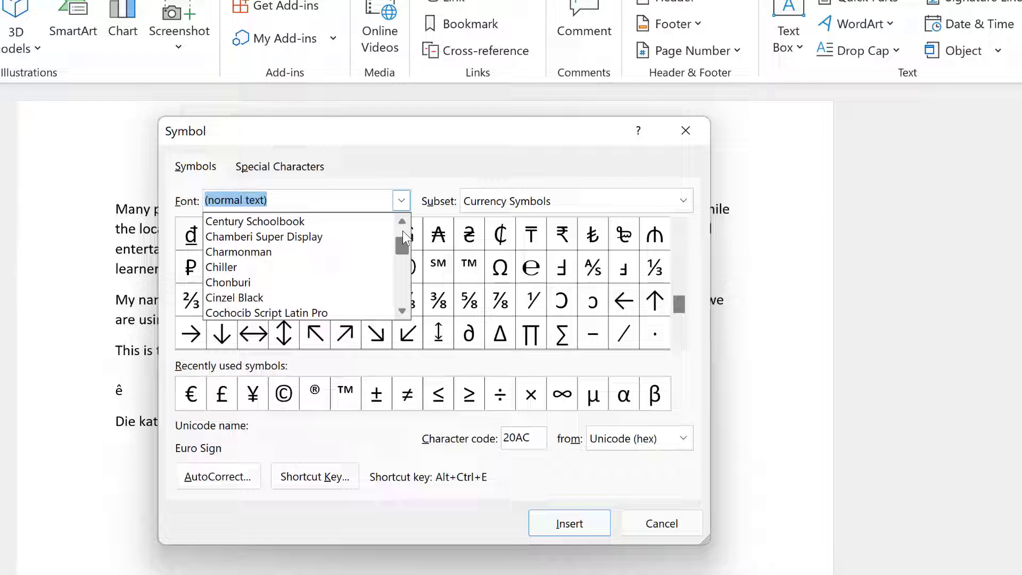
pyautogui.scroll(2, 402, 231)
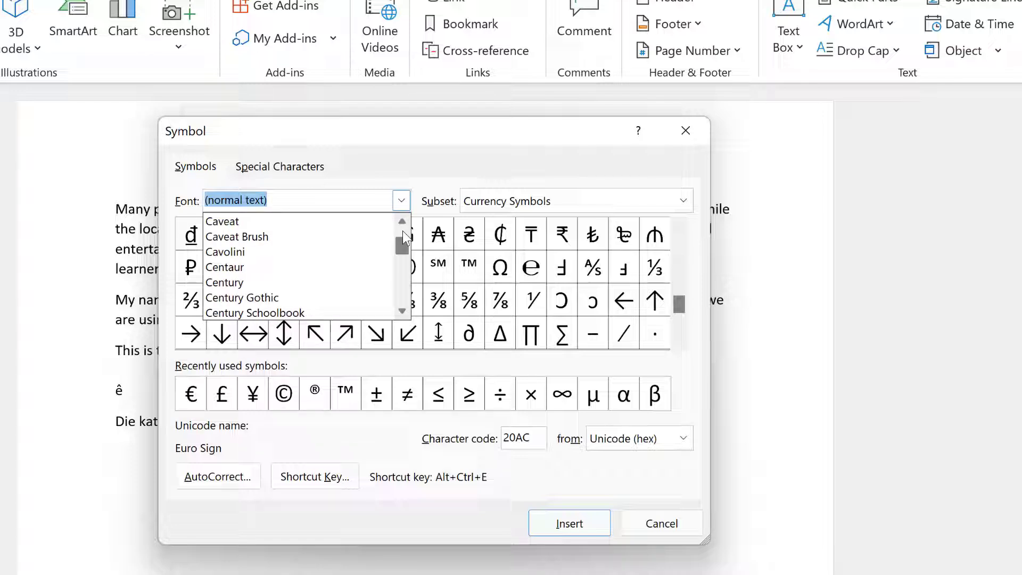
pyautogui.click(402, 221)
pyautogui.click(402, 221)
pyautogui.click(402, 221)
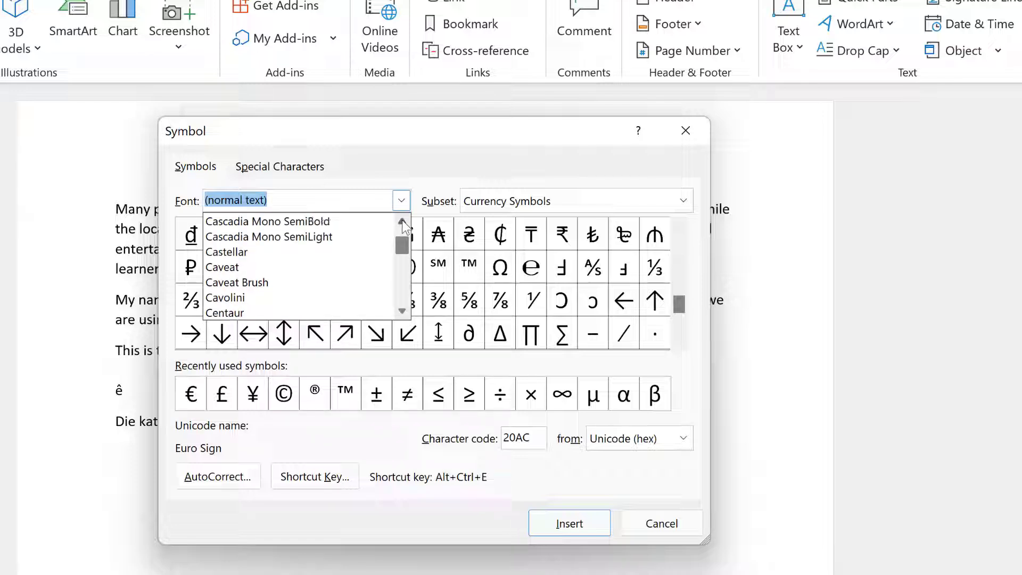
pyautogui.click(402, 221)
pyautogui.click(402, 221)
pyautogui.click(402, 221)
pyautogui.click(402, 221)
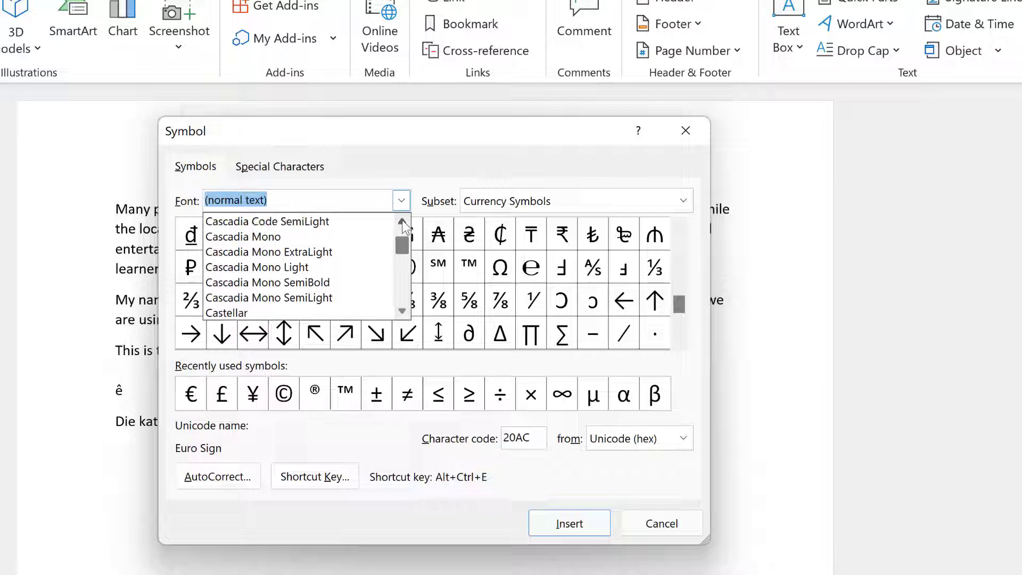
pyautogui.click(401, 221)
pyautogui.click(402, 221)
pyautogui.click(402, 221)
pyautogui.click(402, 221)
pyautogui.click(402, 221)
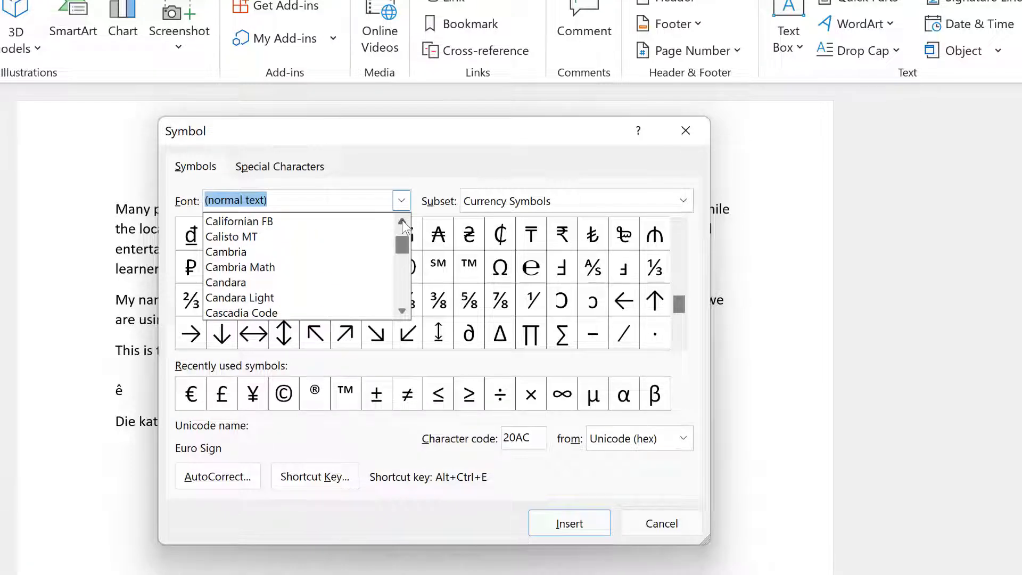
pyautogui.click(402, 221)
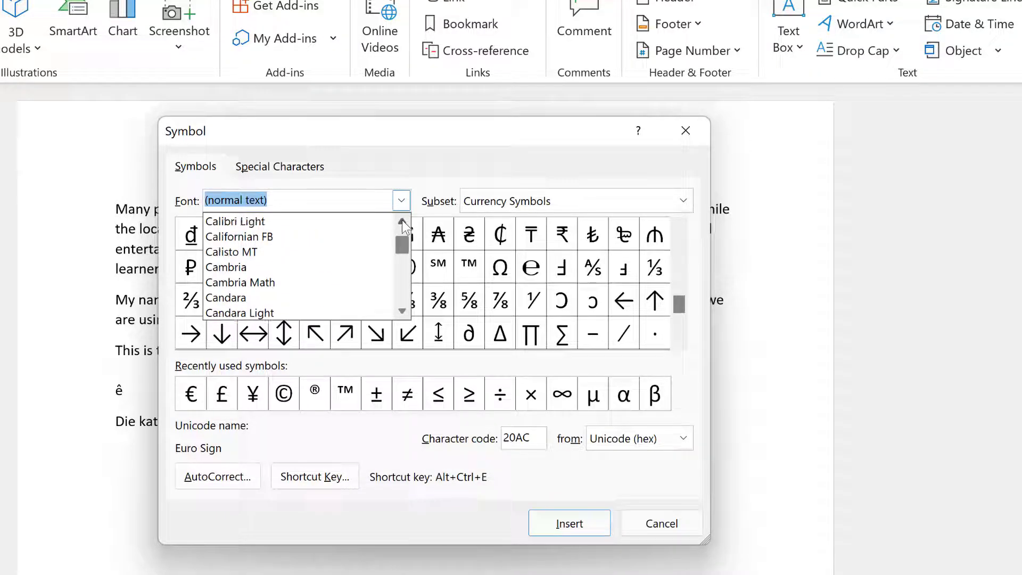
pyautogui.click(402, 221)
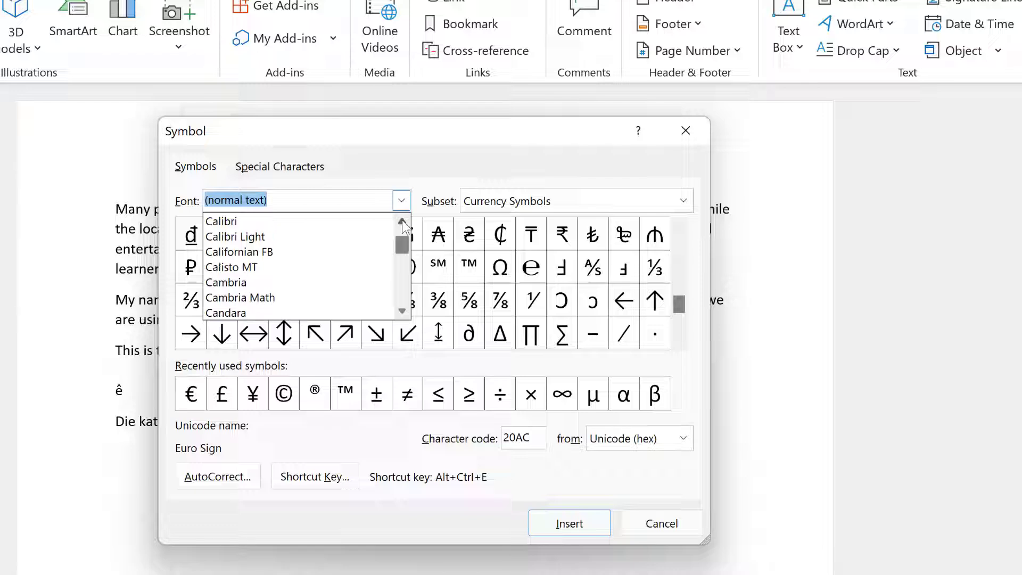
pyautogui.click(249, 222)
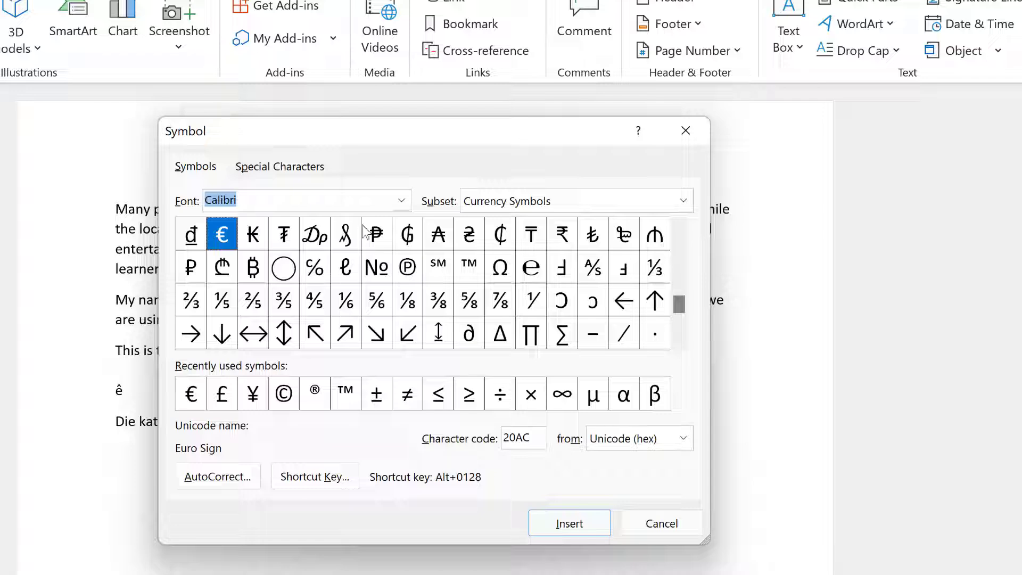
# Insert ê (code 00EA) from the Latin-1 Supplement symbols.
pyautogui.moveTo(679, 300); pyautogui.dragTo(682, 327)
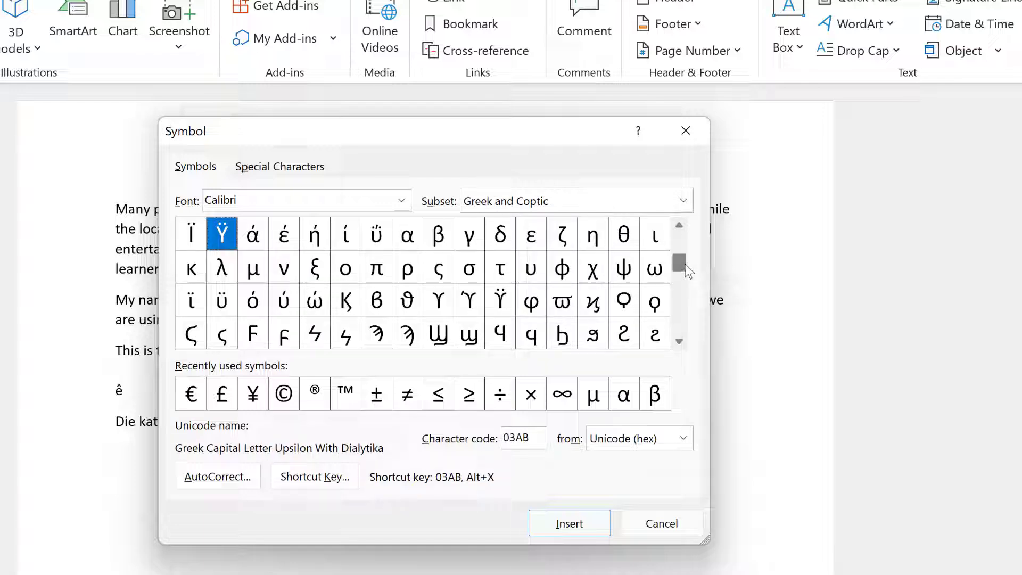
pyautogui.moveTo(685, 264); pyautogui.dragTo(682, 229)
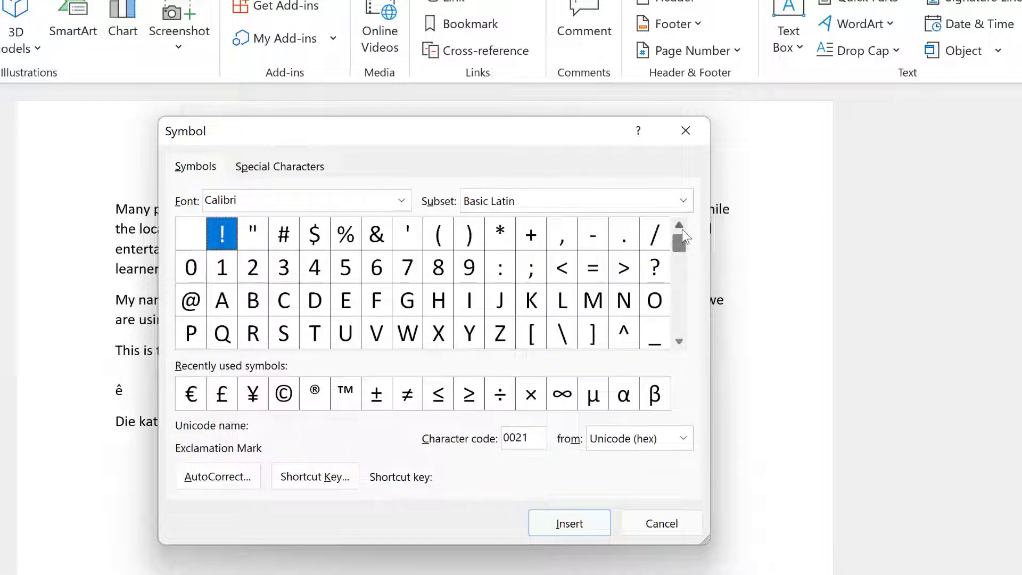
pyautogui.click(682, 298)
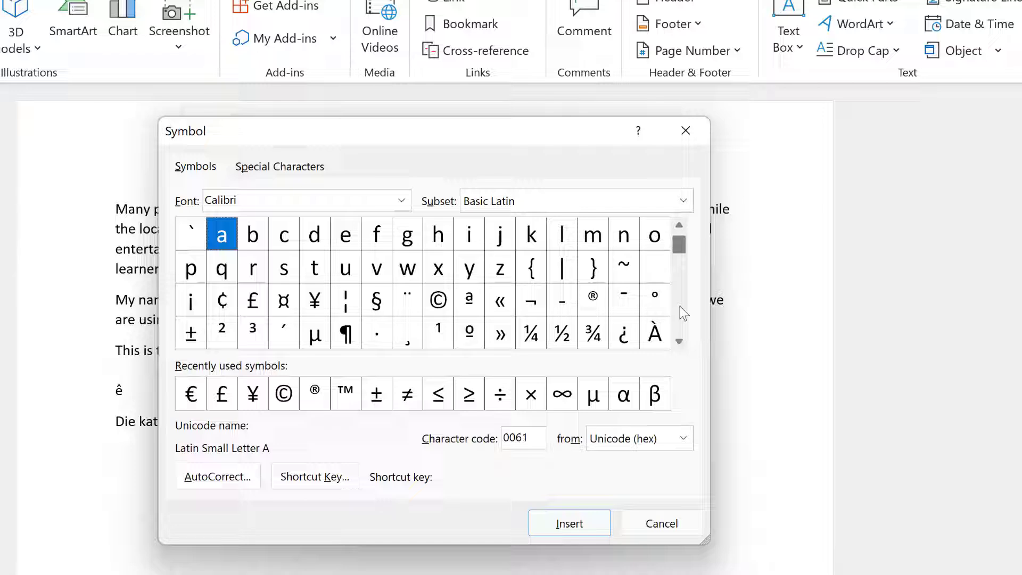
pyautogui.click(680, 306)
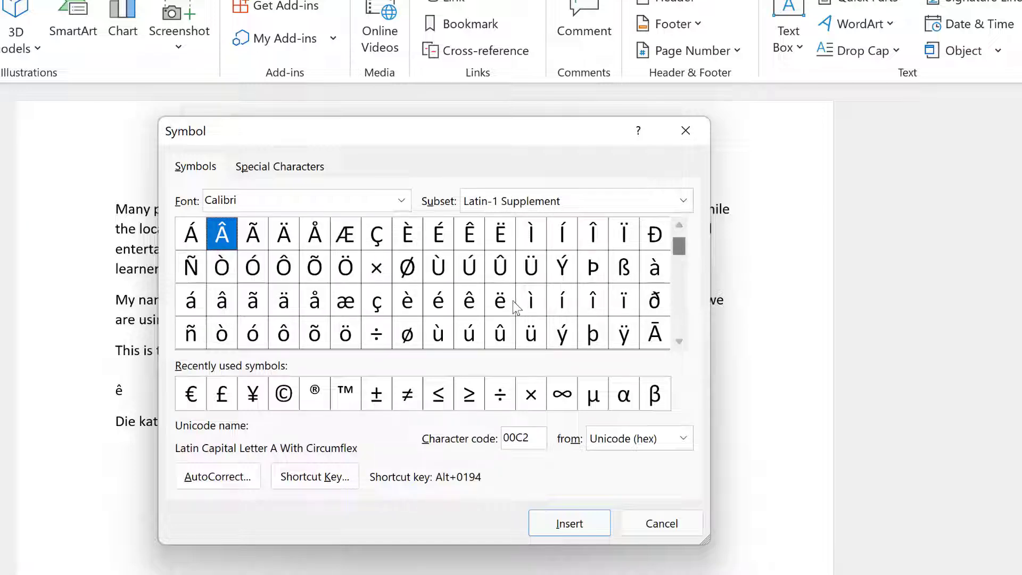
pyautogui.doubleClick(469, 302)
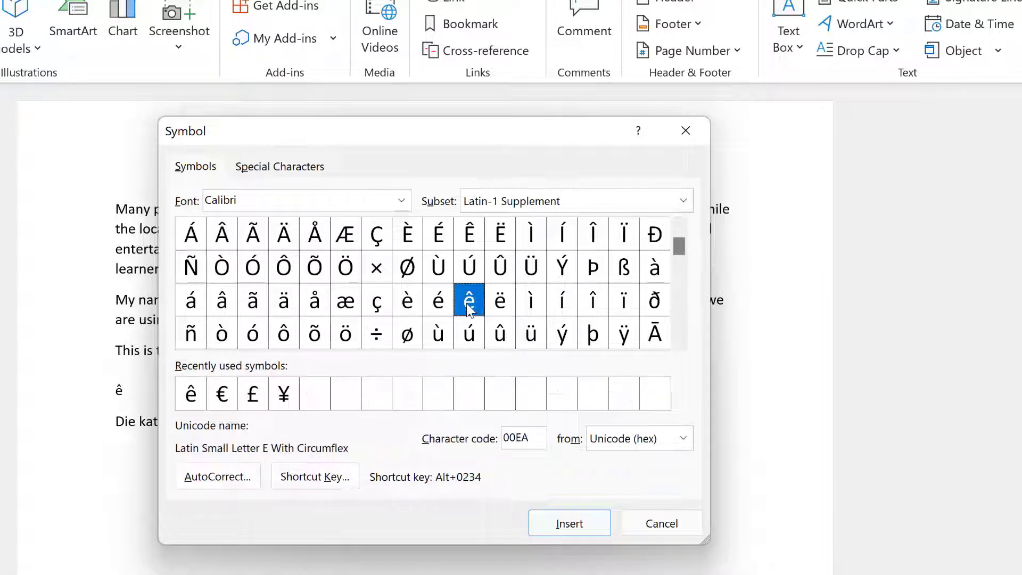
pyautogui.click(570, 524)
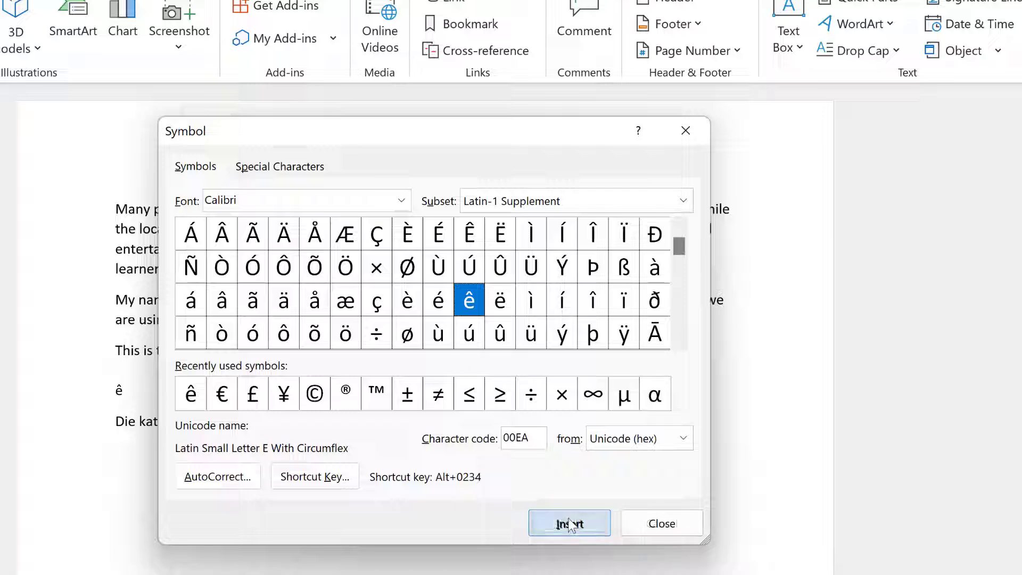
# Close the Symbol dialog, delete the duplicate ê so the line reads 'Die kat lê', and start a new line.
pyautogui.click(662, 524)
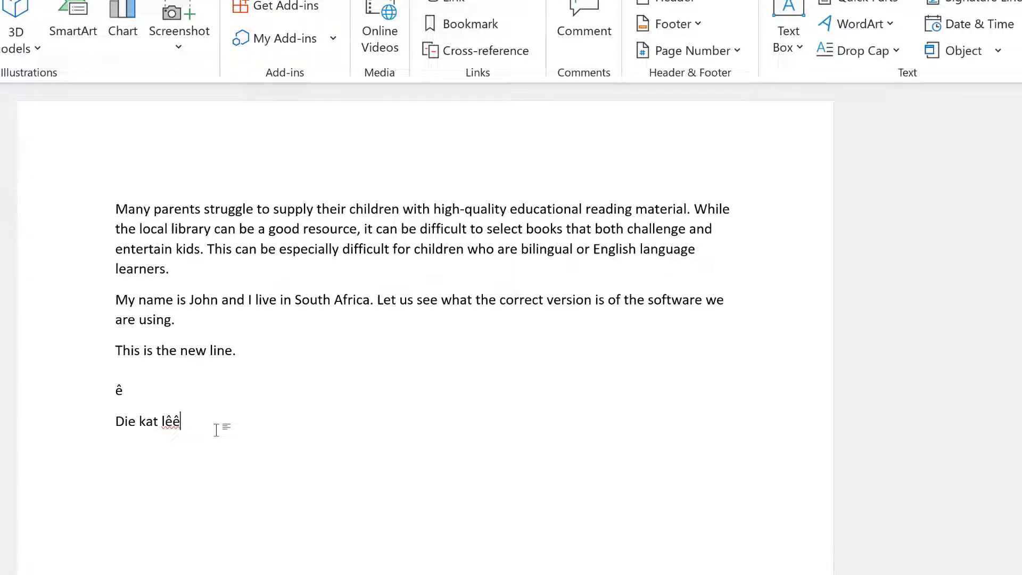
pyautogui.press('BackSpace')
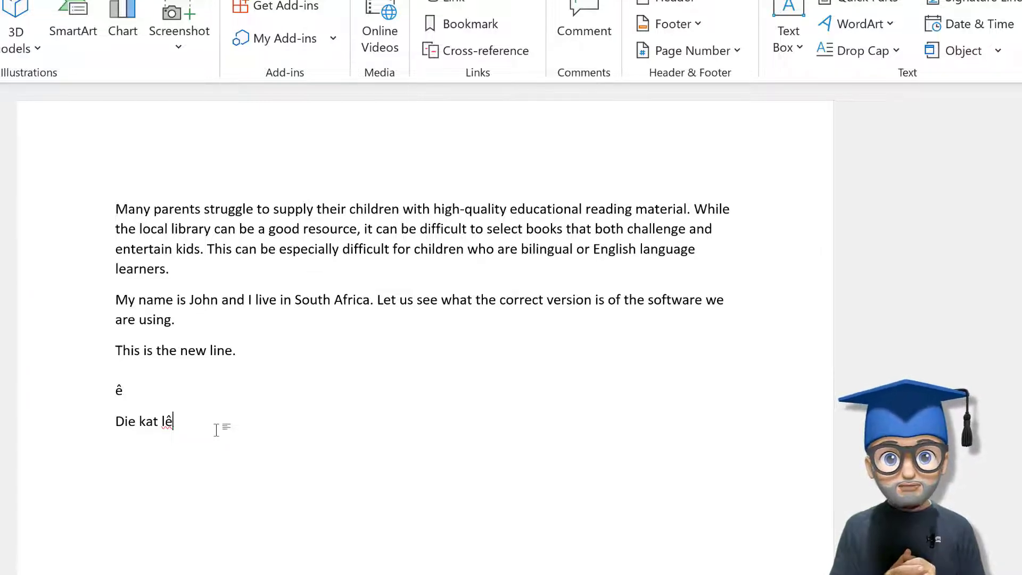
pyautogui.press('Return')
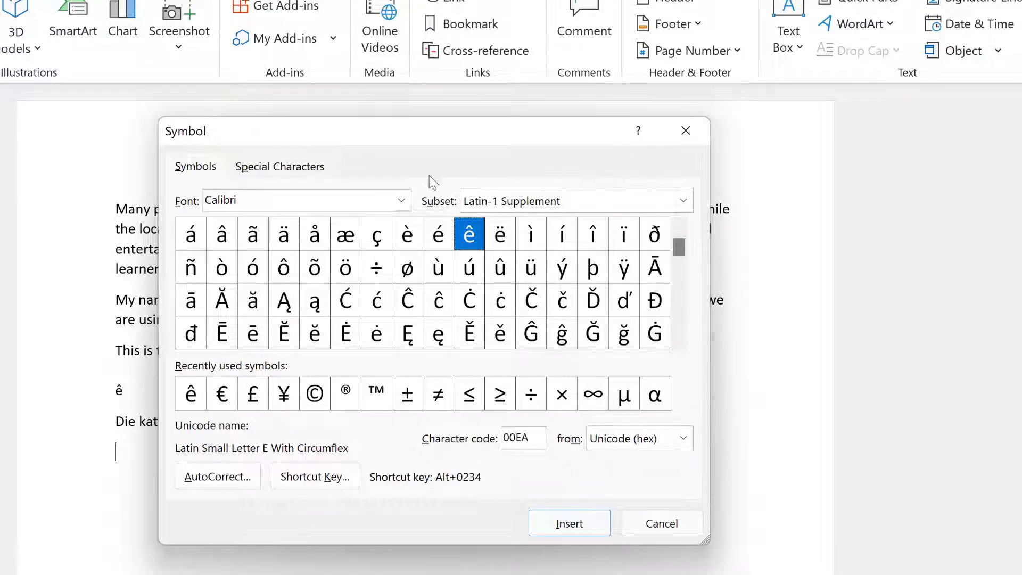
# Insert the Wingdings telephone symbol and close the Symbol dialog.
pyautogui.click(403, 197)
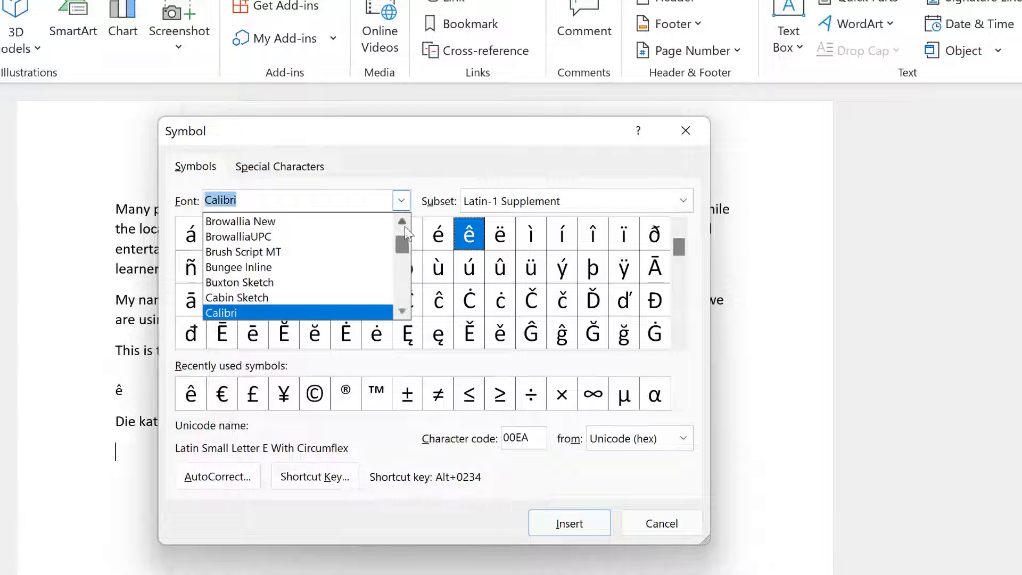
pyautogui.moveTo(403, 242); pyautogui.dragTo(401, 292)
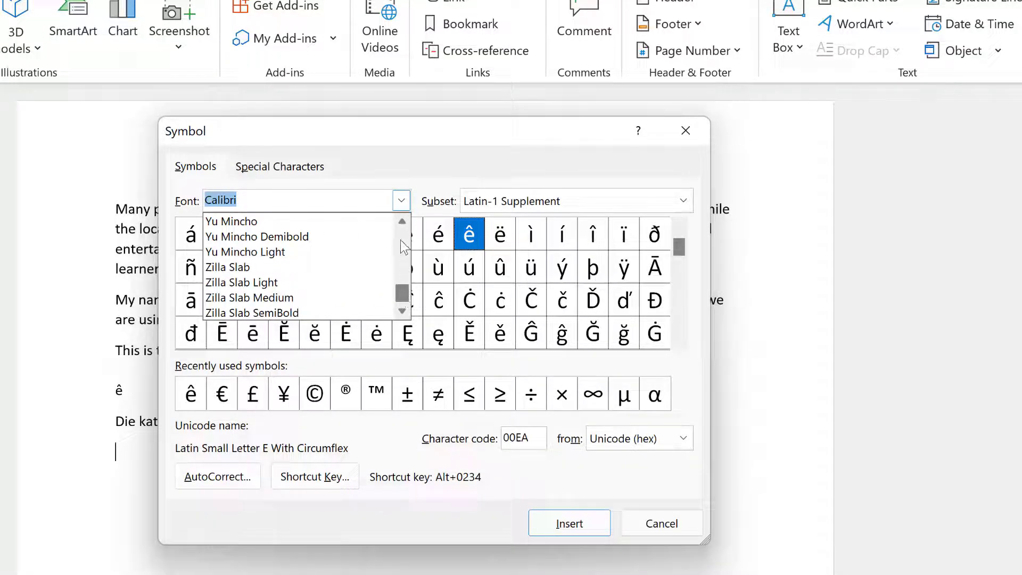
pyautogui.scroll(2, 401, 239)
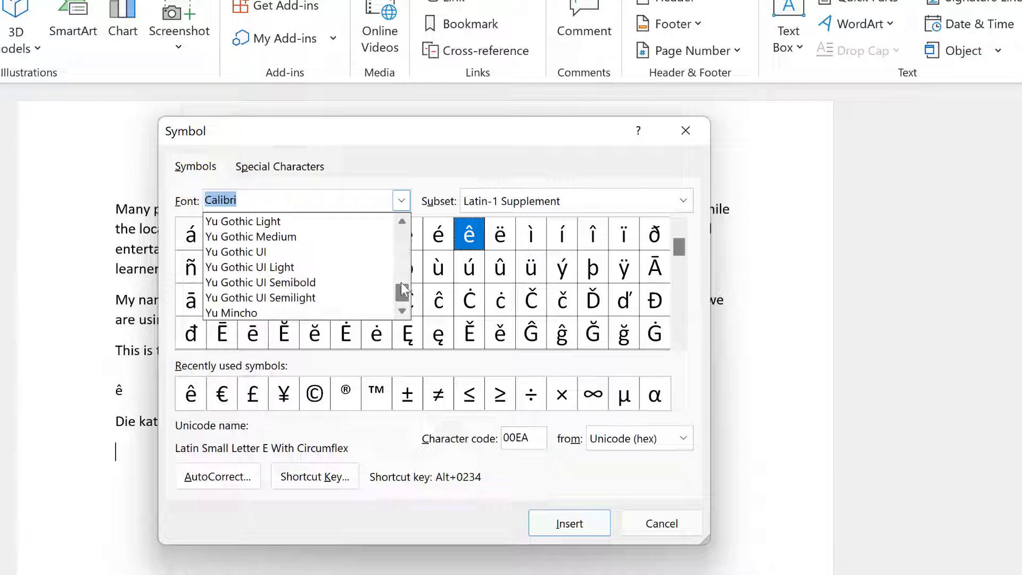
pyautogui.scroll(15, 401, 287)
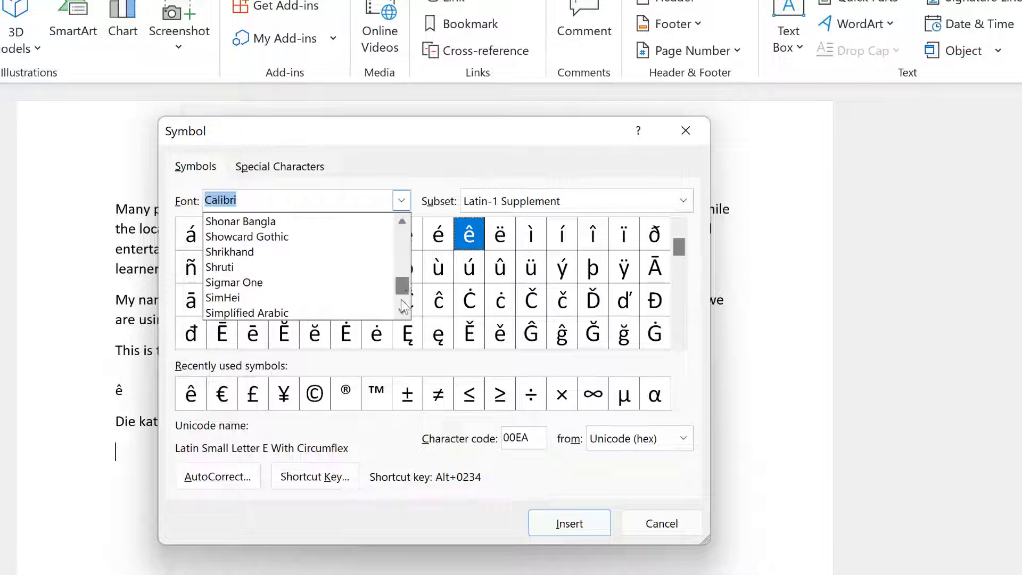
pyautogui.scroll(-13, 401, 299)
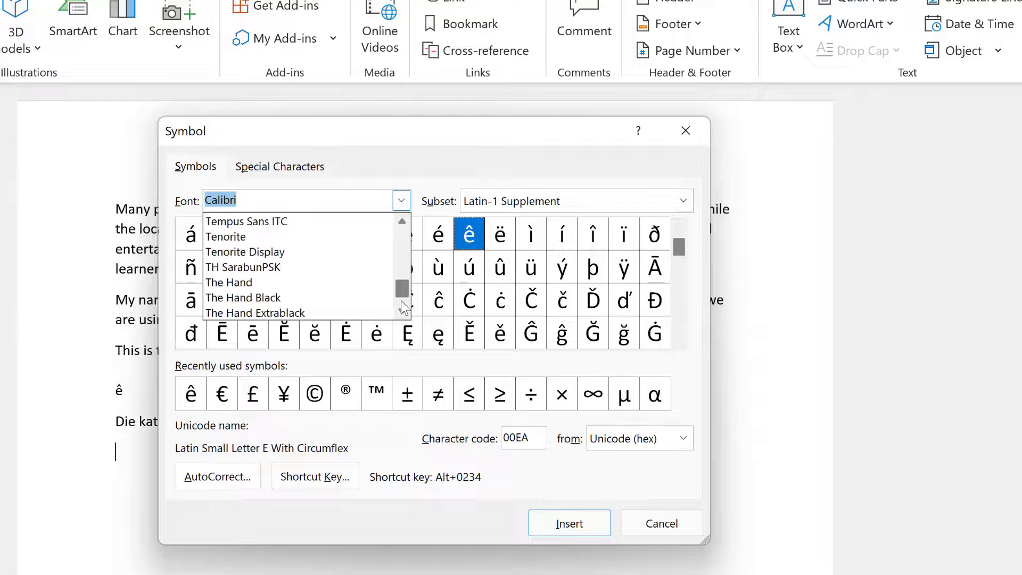
pyautogui.scroll(-3, 401, 303)
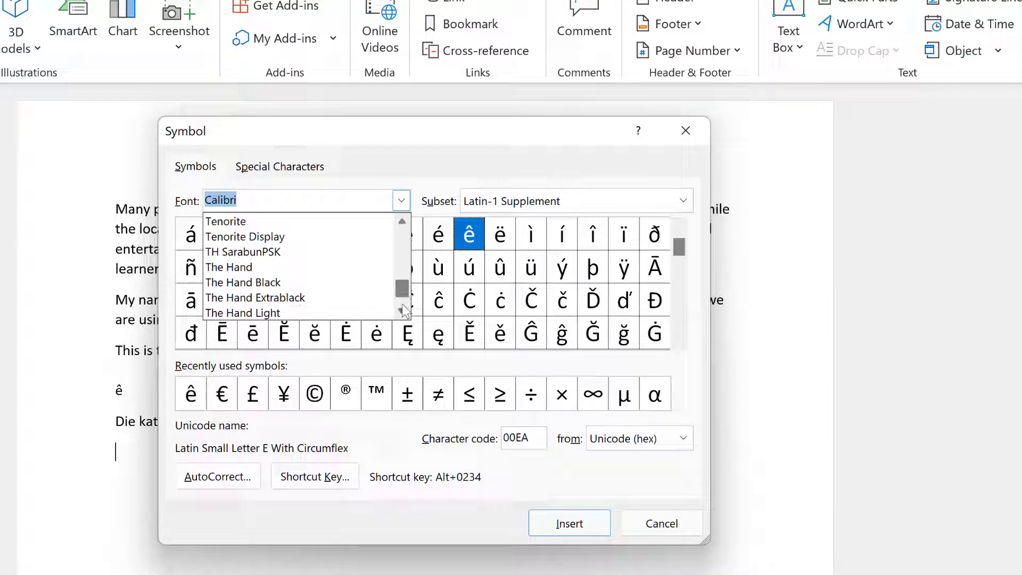
pyautogui.scroll(-7, 402, 292)
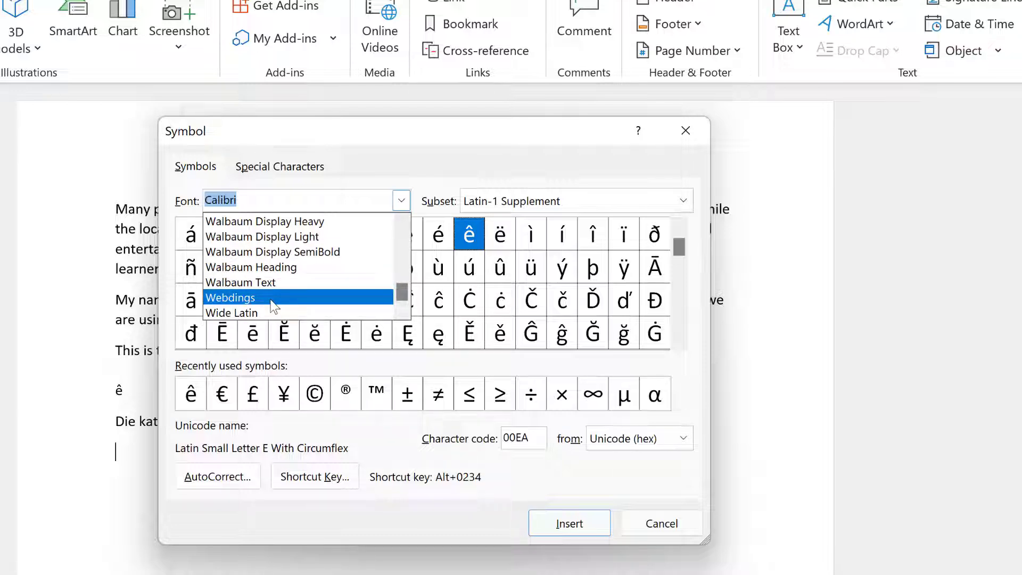
pyautogui.click(403, 312)
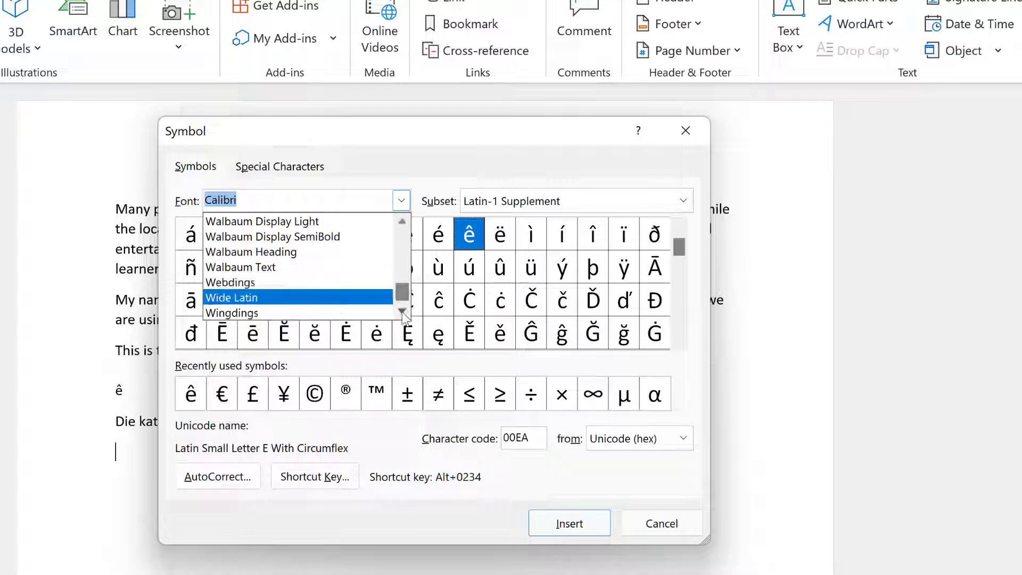
pyautogui.click(384, 313)
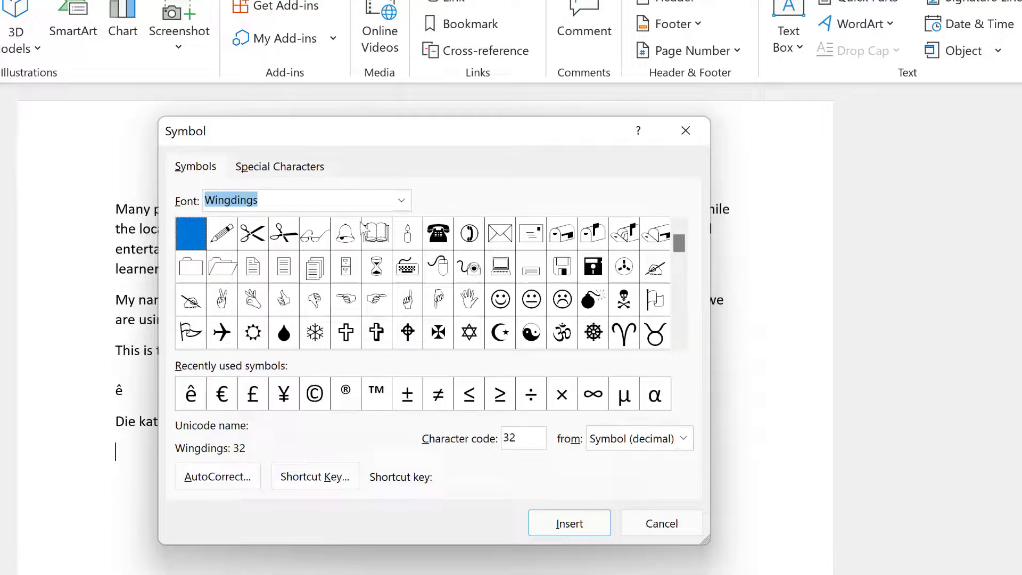
pyautogui.click(438, 243)
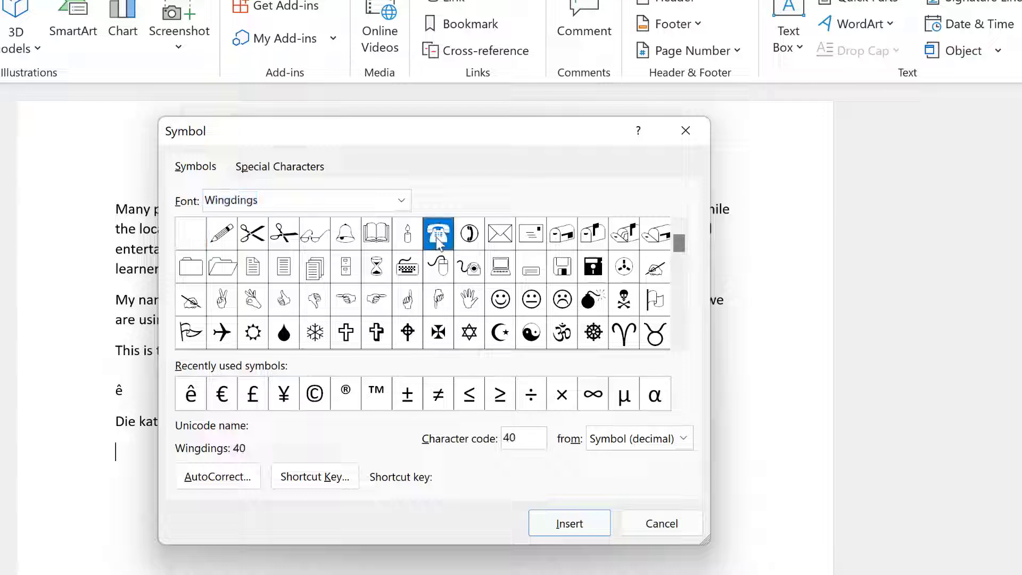
pyautogui.click(572, 525)
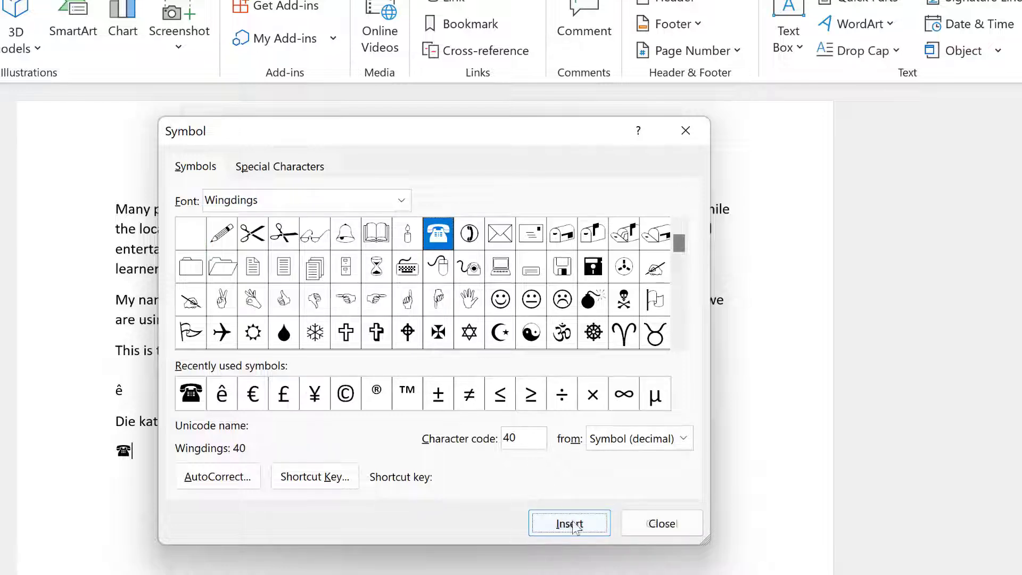
pyautogui.click(636, 532)
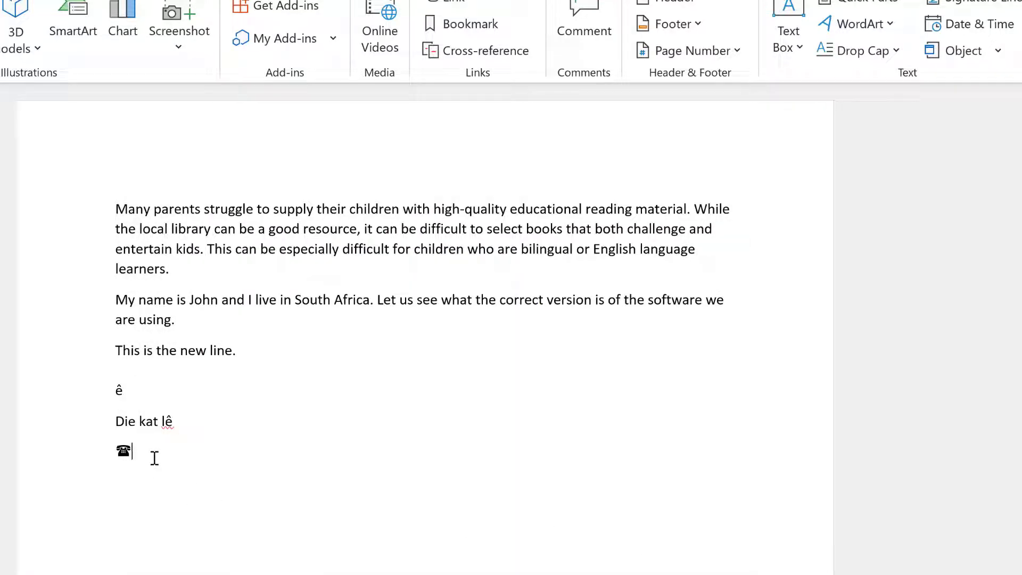
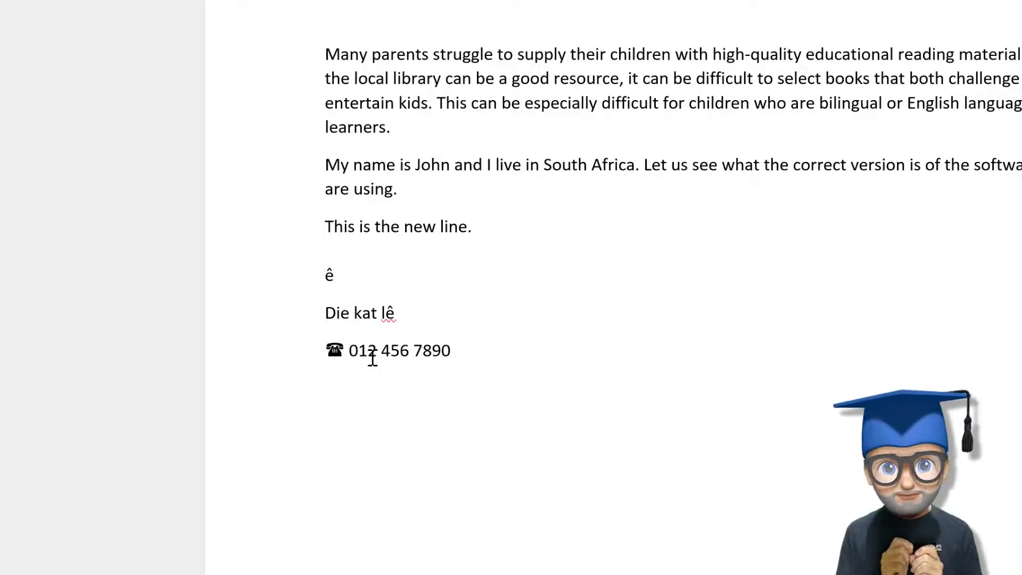
# Type the phone number after the telephone symbol.
pyautogui.scroll(2, 739, 399)
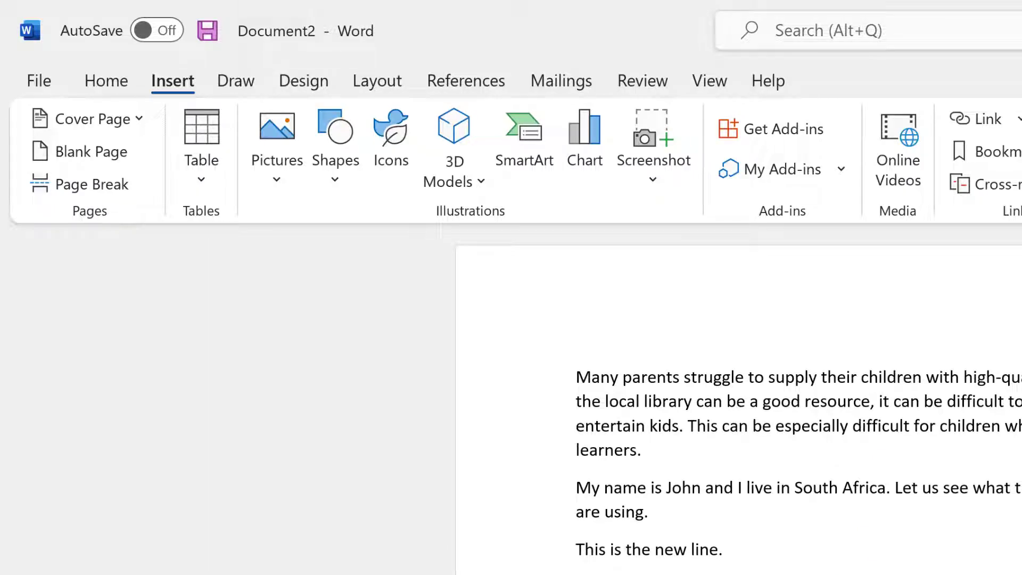
pyautogui.click(111, 90)
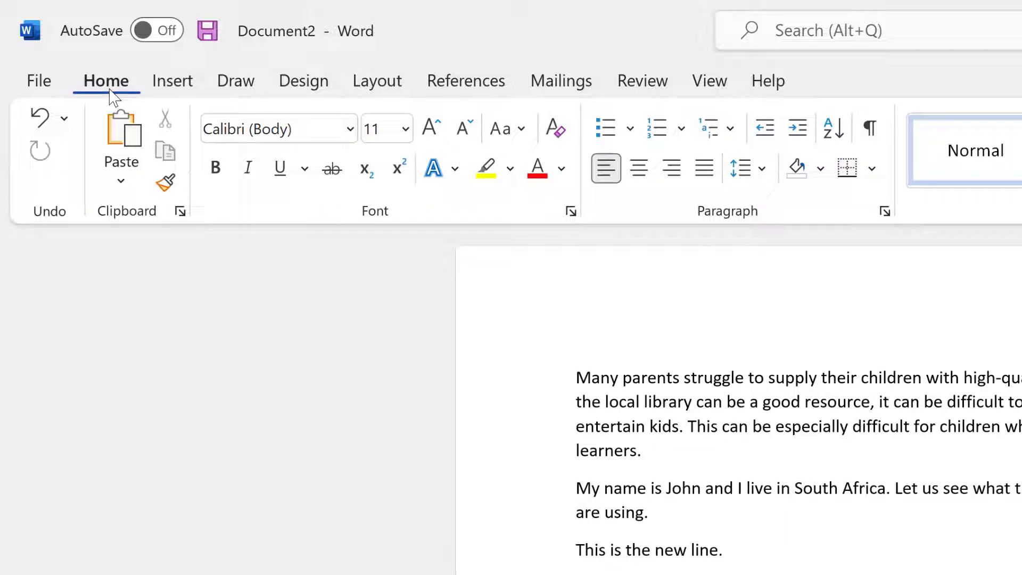
pyautogui.click(873, 136)
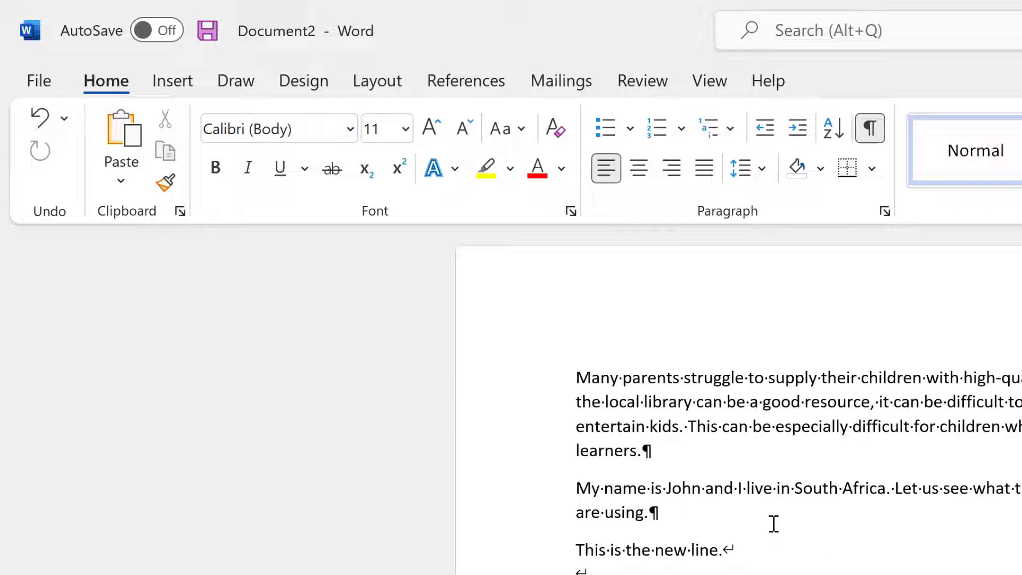
pyautogui.moveTo(642, 450); pyautogui.dragTo(652, 452)
pyautogui.click(693, 462)
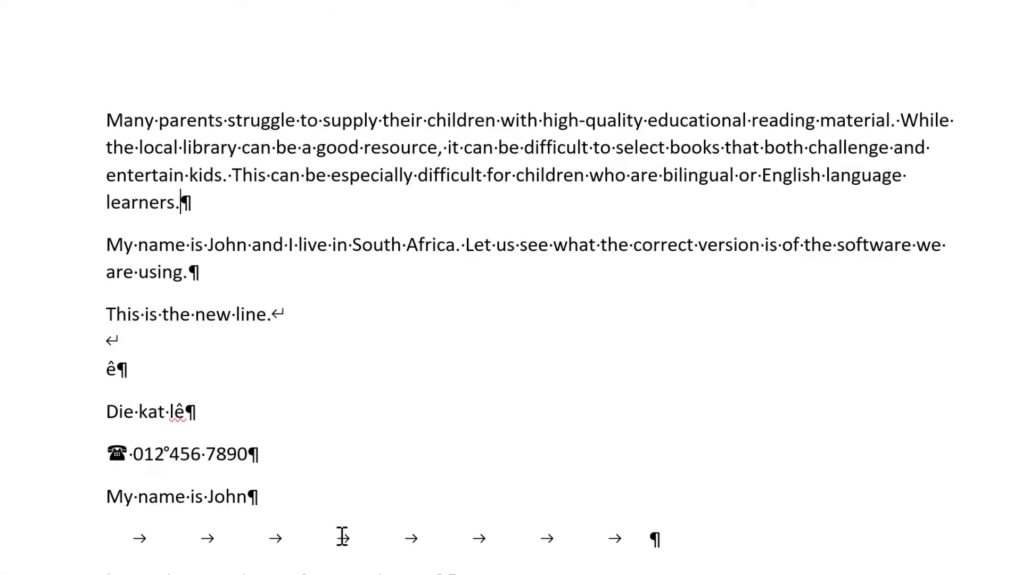
pyautogui.doubleClick(342, 536)
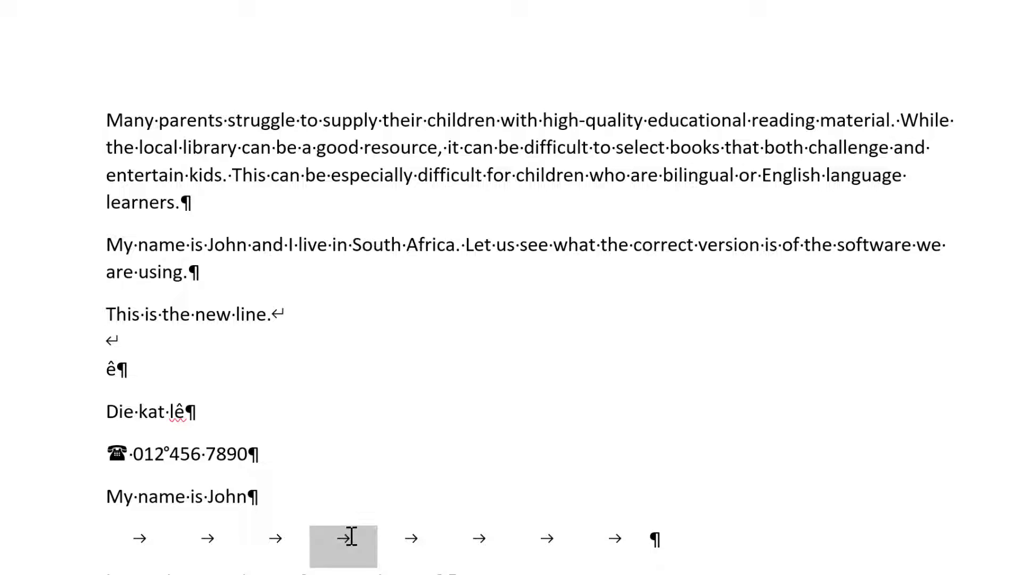
pyautogui.click(306, 417)
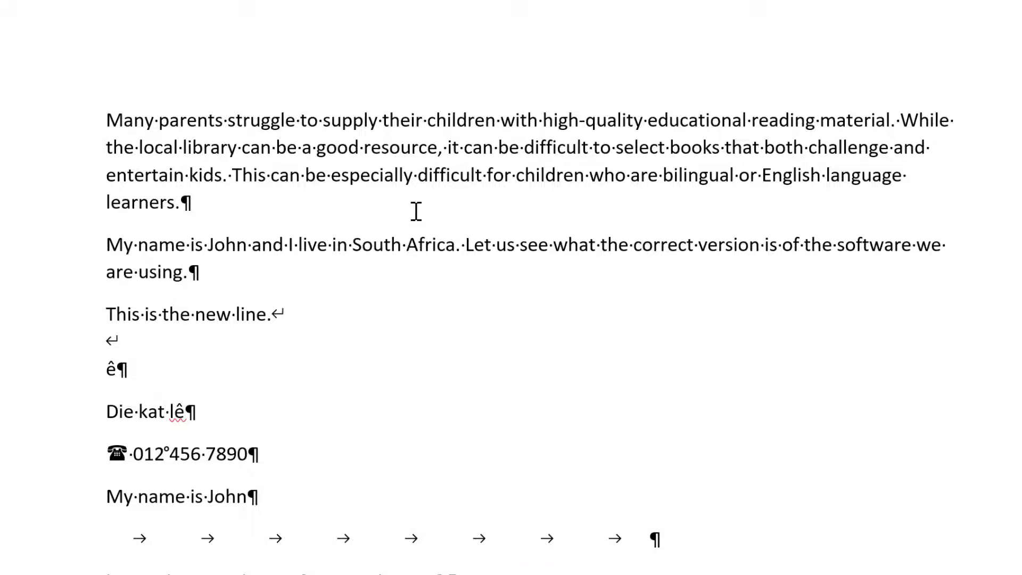
pyautogui.doubleClick(298, 120)
pyautogui.click(340, 210)
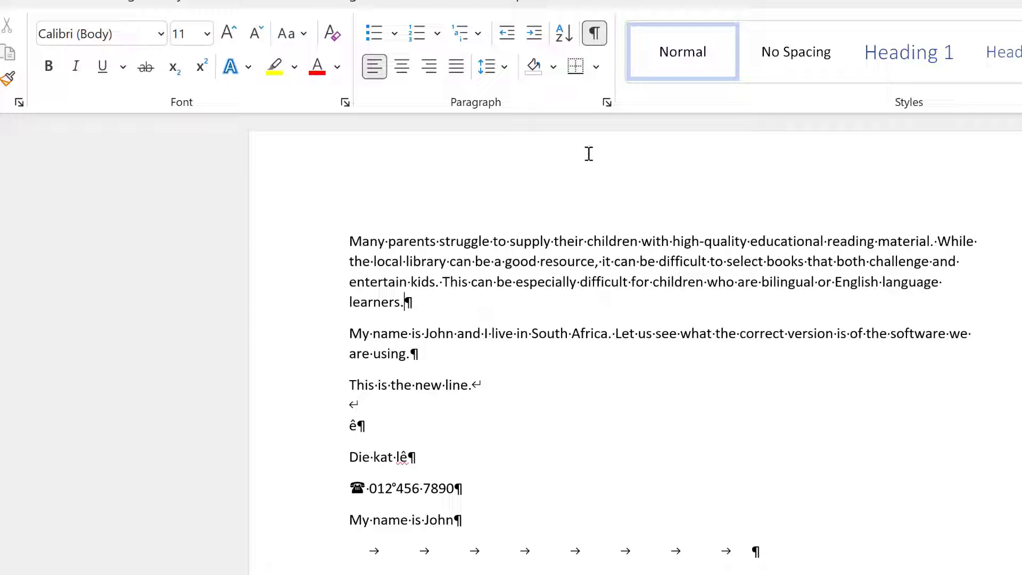
# Turn off Show/Hide ¶ so paragraph marks and other formatting symbols are hidden.
pyautogui.click(595, 35)
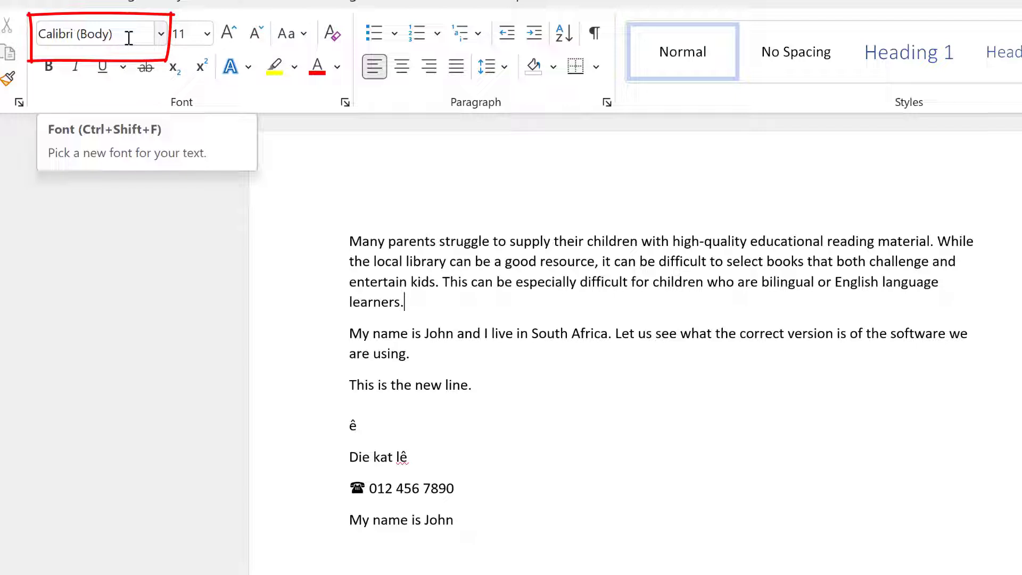
pyautogui.click(161, 35)
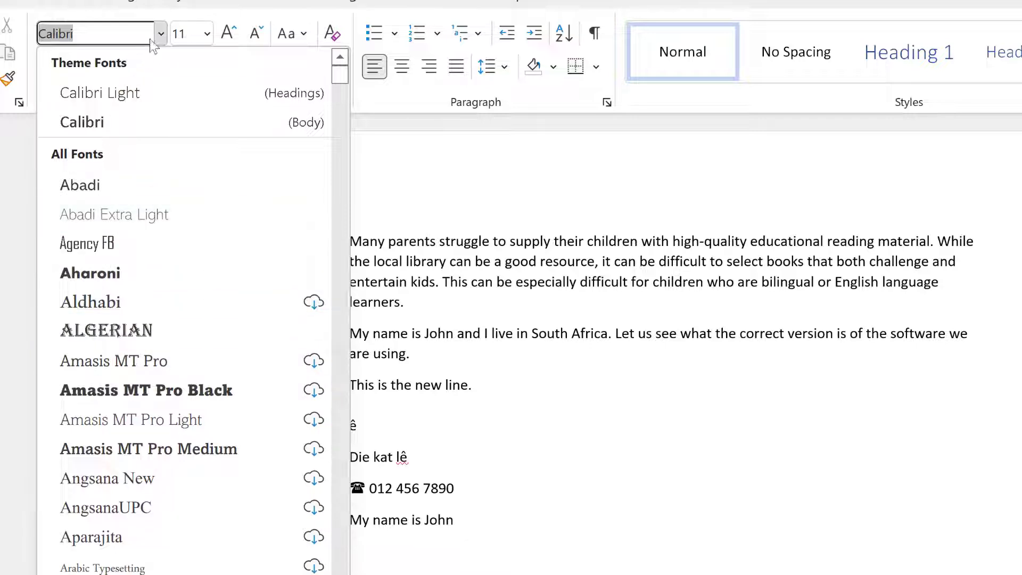
pyautogui.click(163, 34)
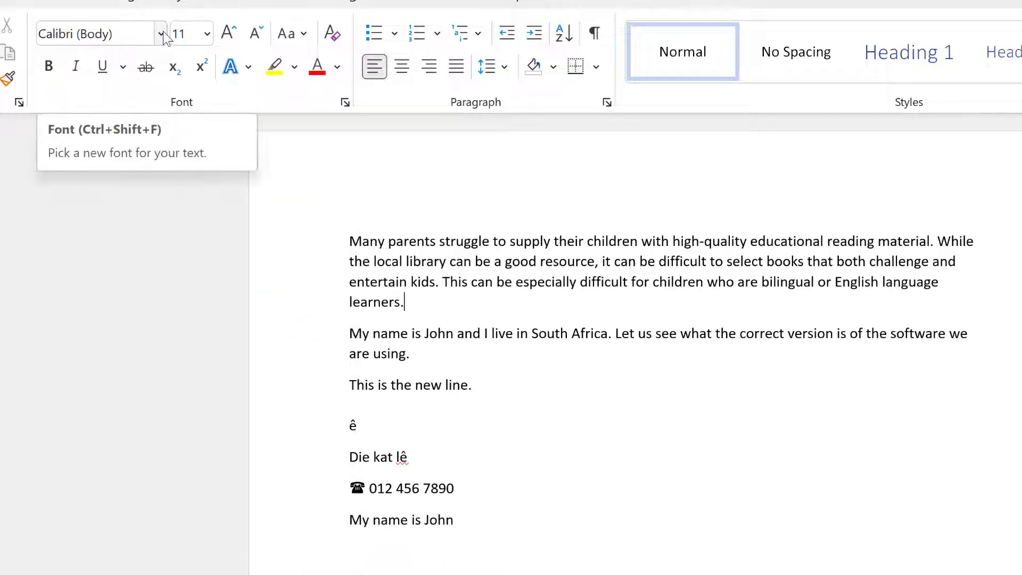
pyautogui.click(208, 36)
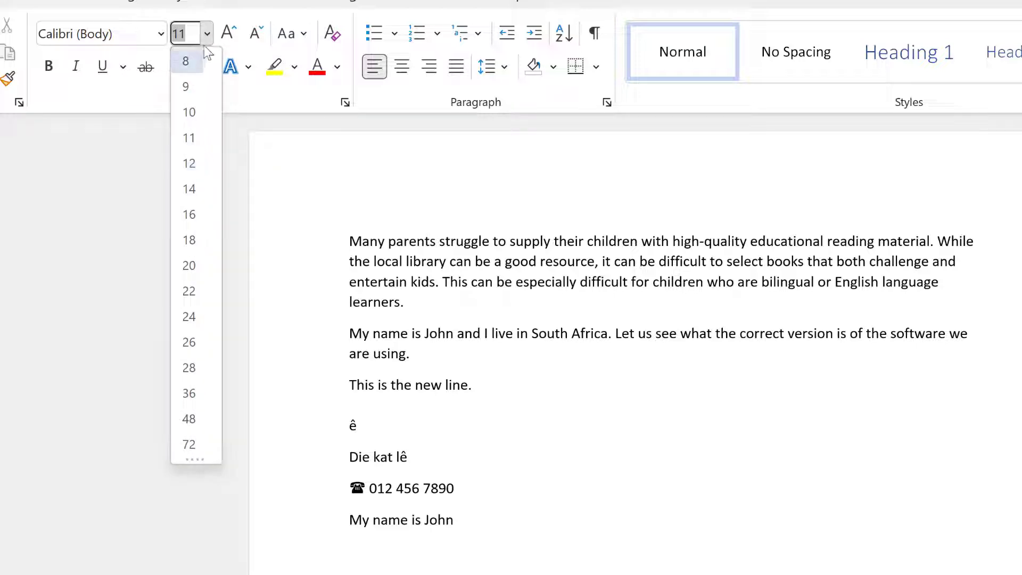
pyautogui.click(208, 35)
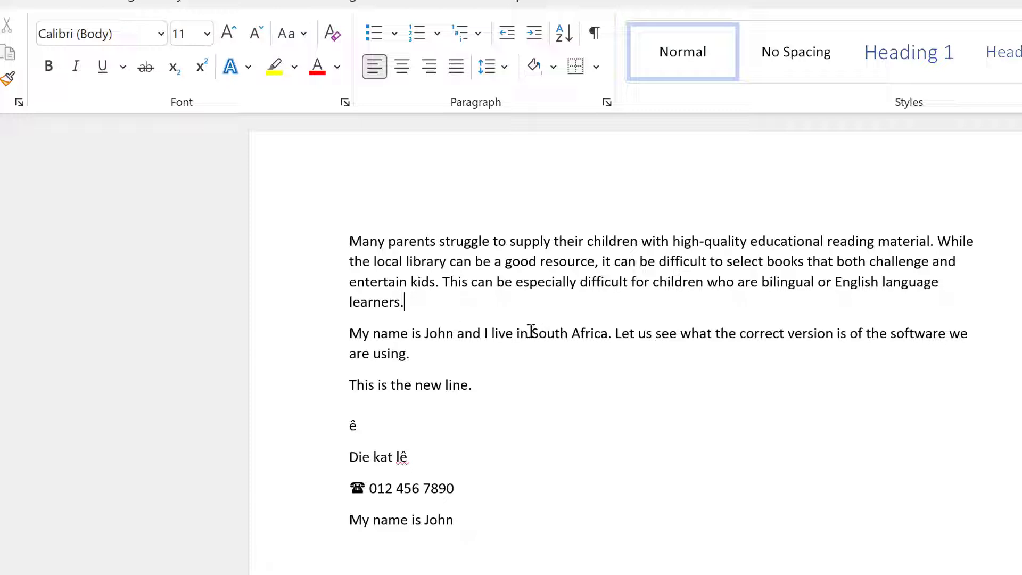
# Format the words 'South Africa' in Algerian font, bold, italic and underlined.
pyautogui.moveTo(533, 333); pyautogui.dragTo(600, 335)
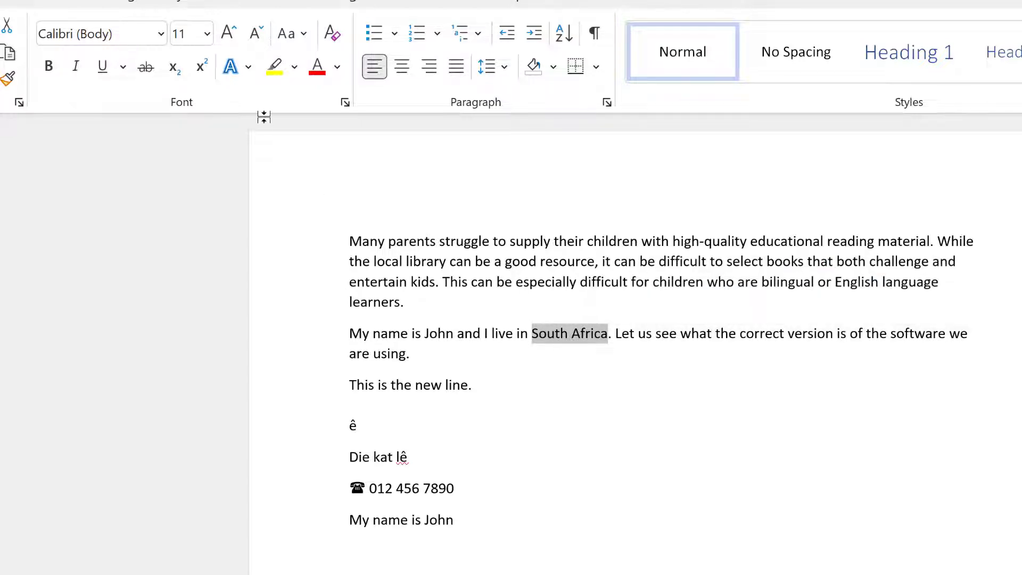
pyautogui.click(159, 37)
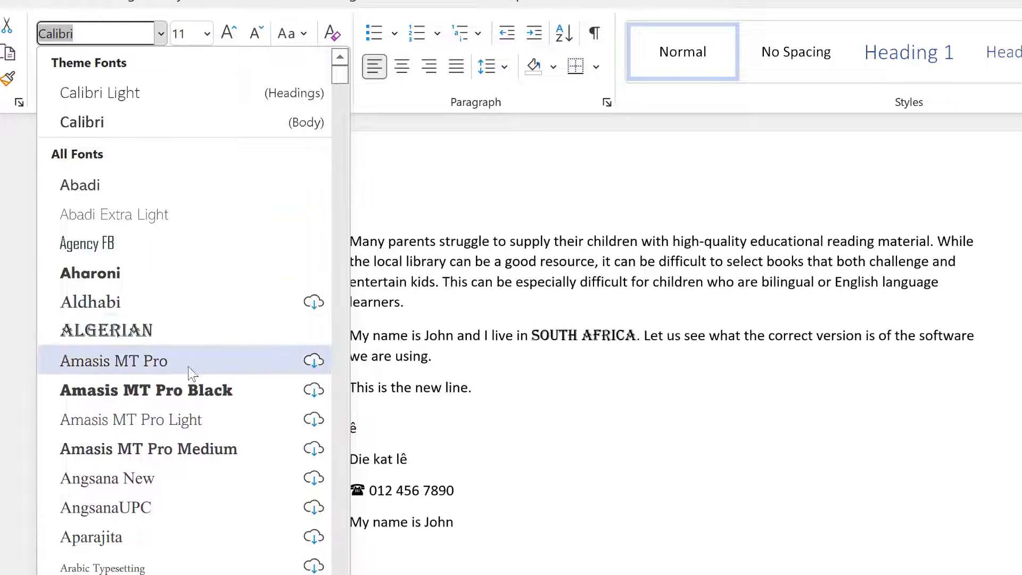
pyautogui.click(137, 331)
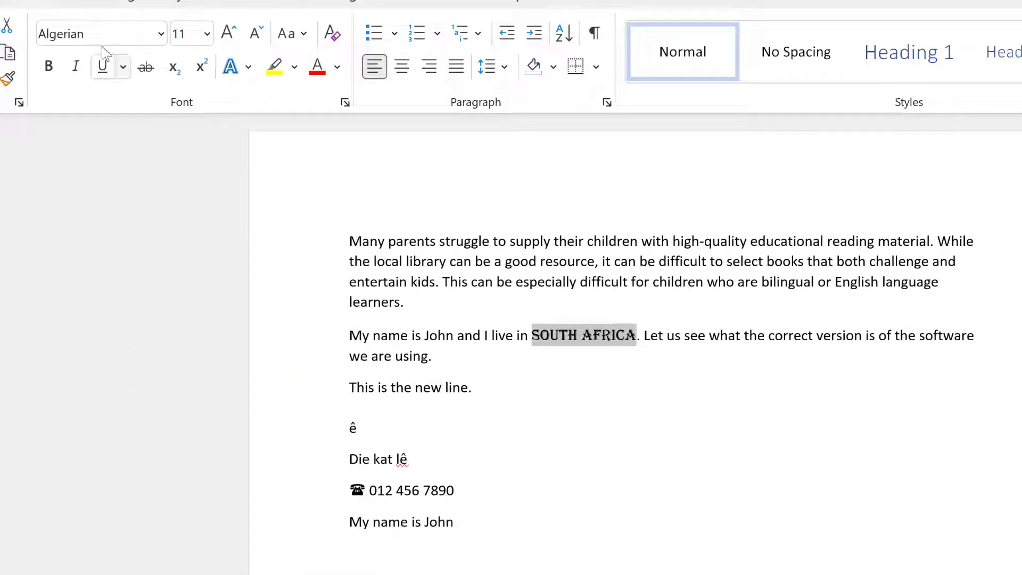
pyautogui.click(47, 75)
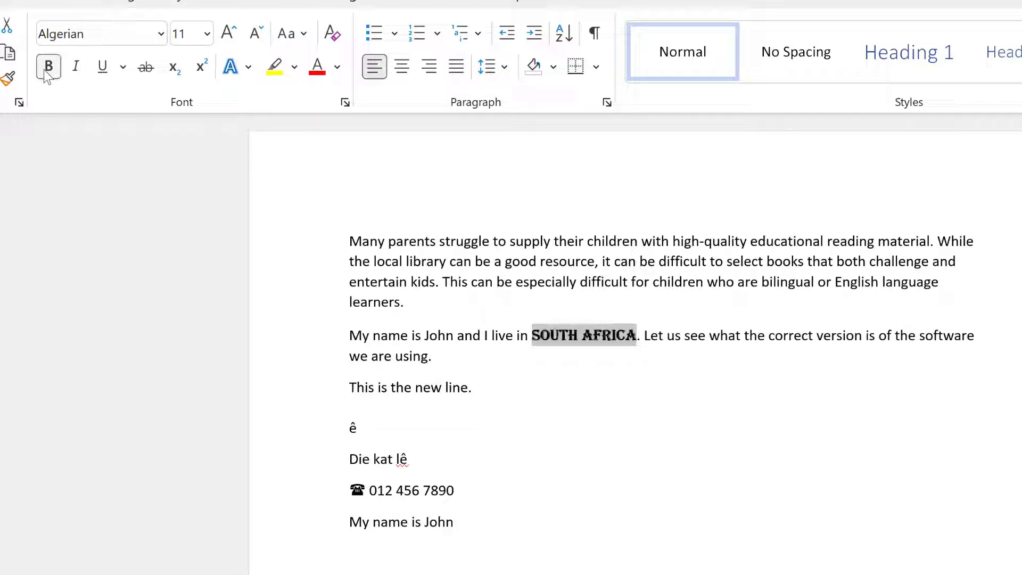
pyautogui.click(75, 69)
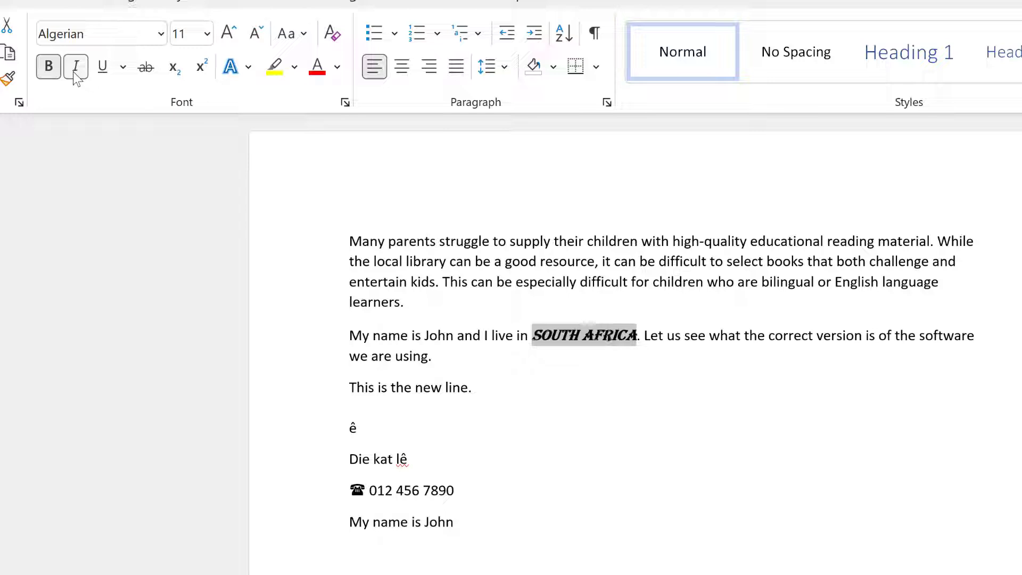
pyautogui.click(103, 68)
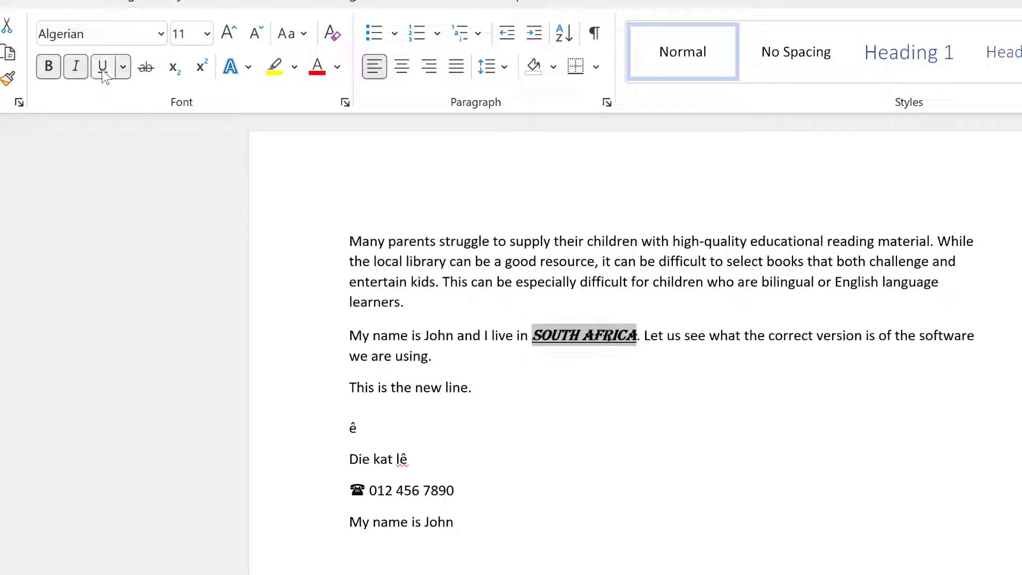
pyautogui.click(721, 337)
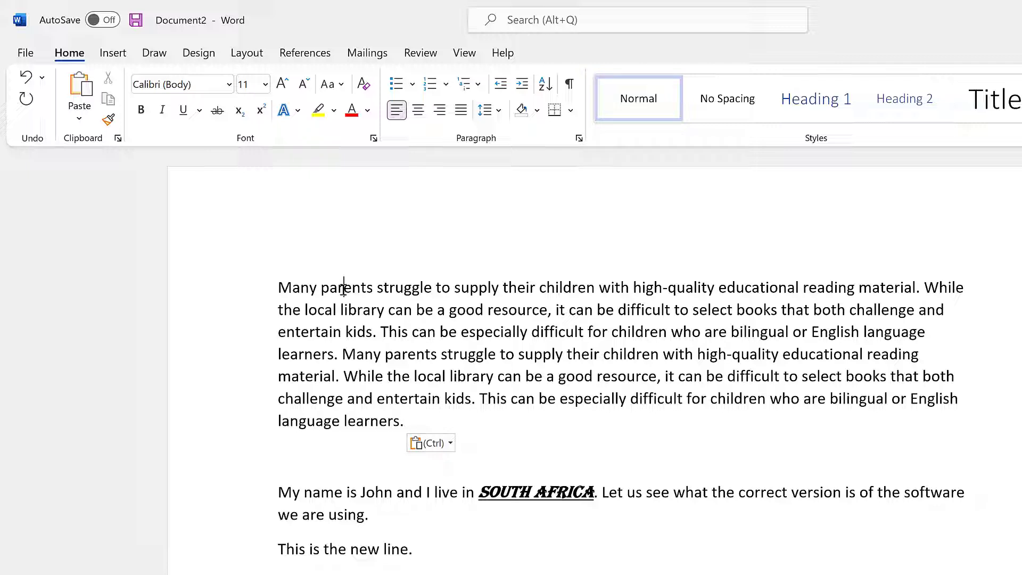
# Select the word 'parents', then the first line, then the entire first paragraph.
pyautogui.doubleClick(344, 287)
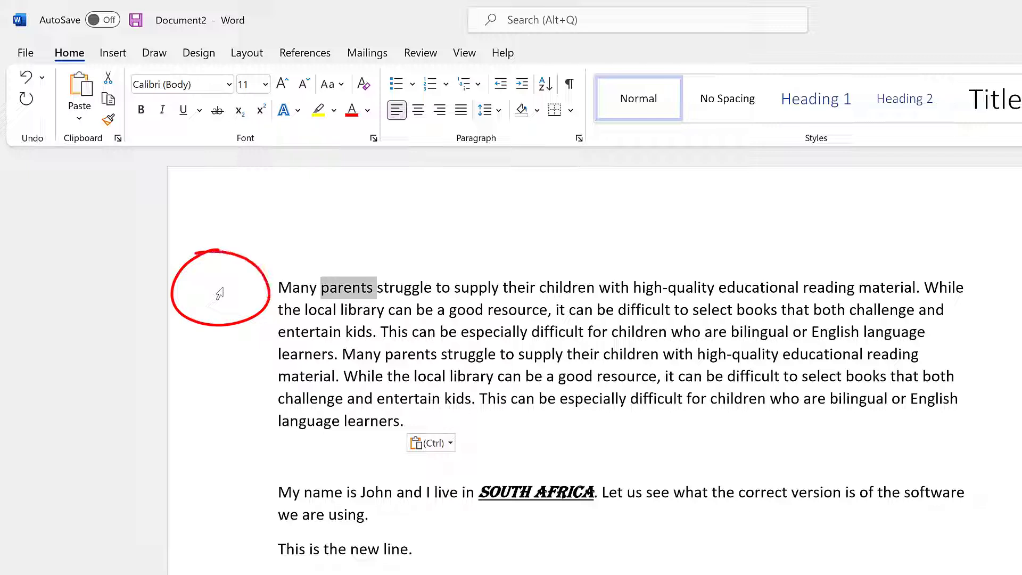
pyautogui.click(221, 293)
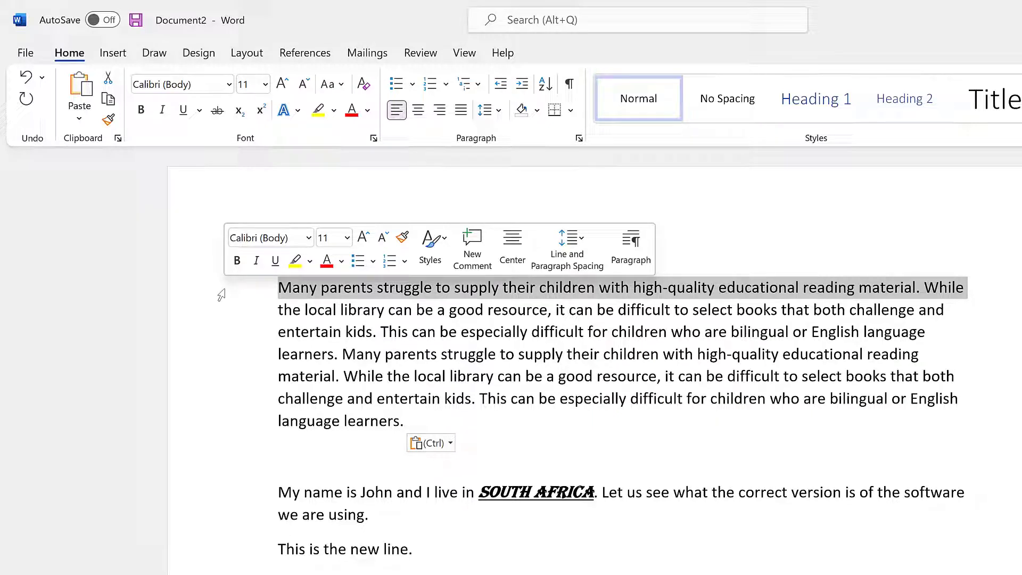
pyautogui.doubleClick(223, 294)
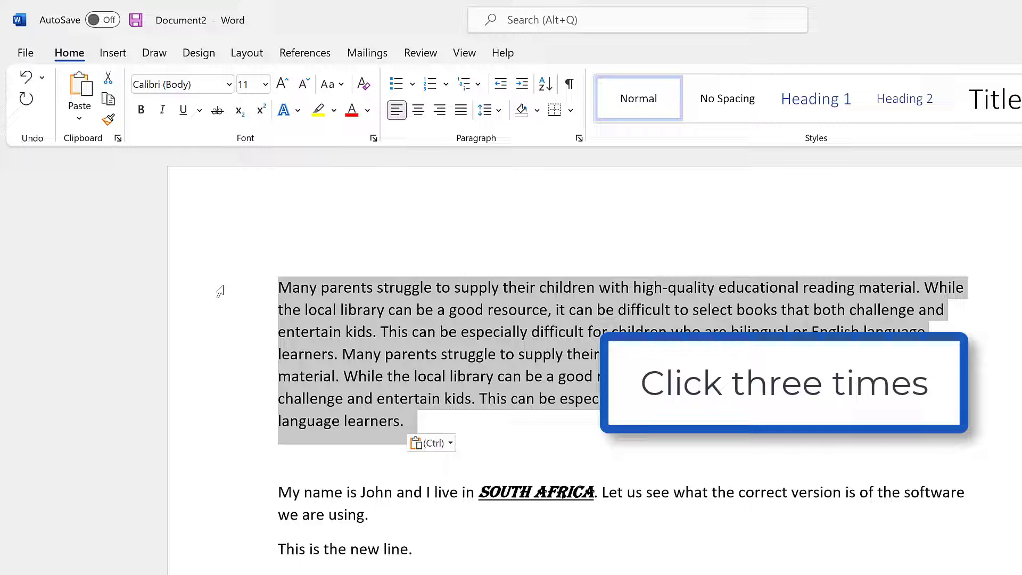
# Select the entire document from the left margin and scroll to check the selection.
pyautogui.tripleClick(220, 291)
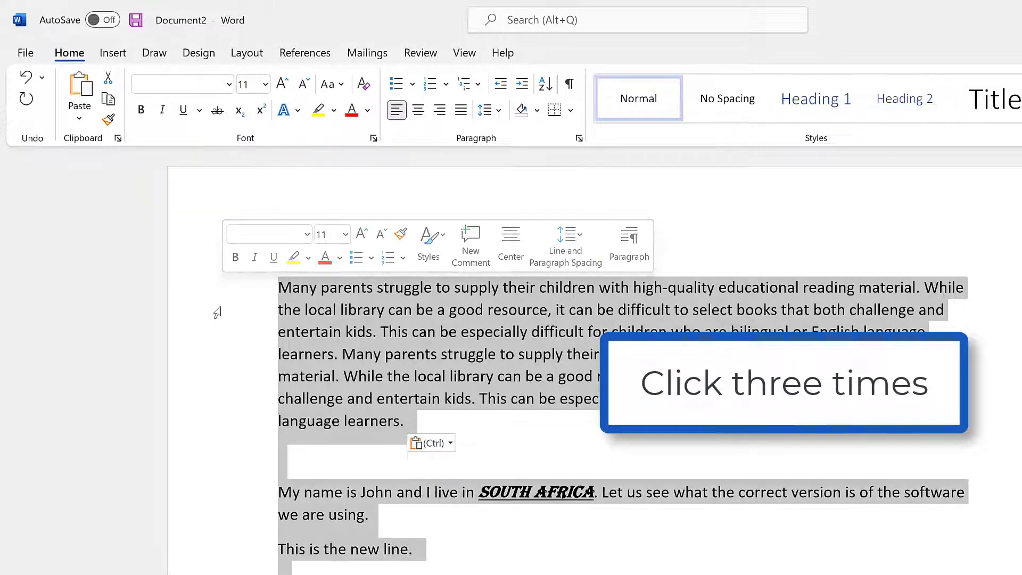
pyautogui.scroll(-5, 212, 317)
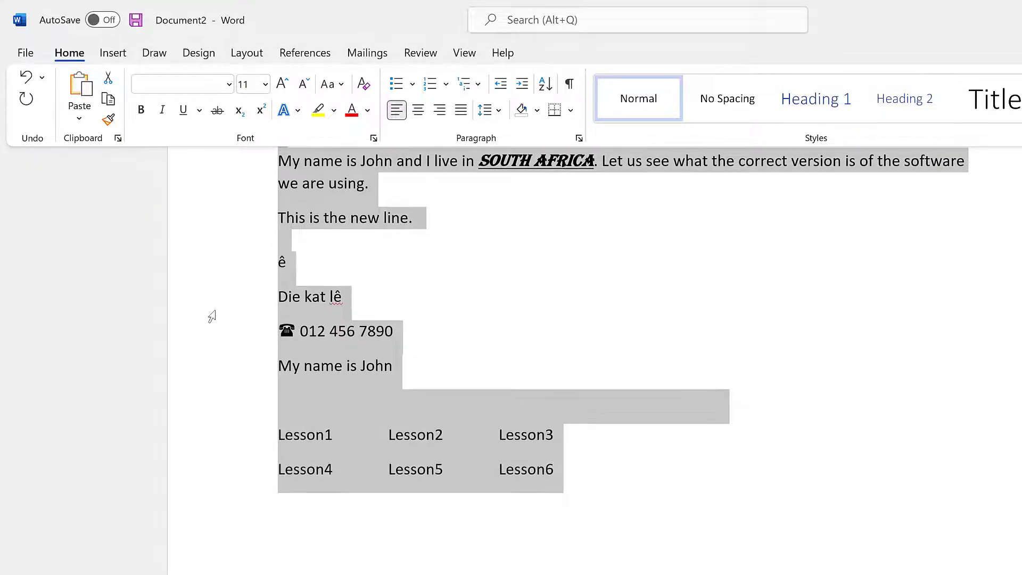
pyautogui.scroll(3, 212, 316)
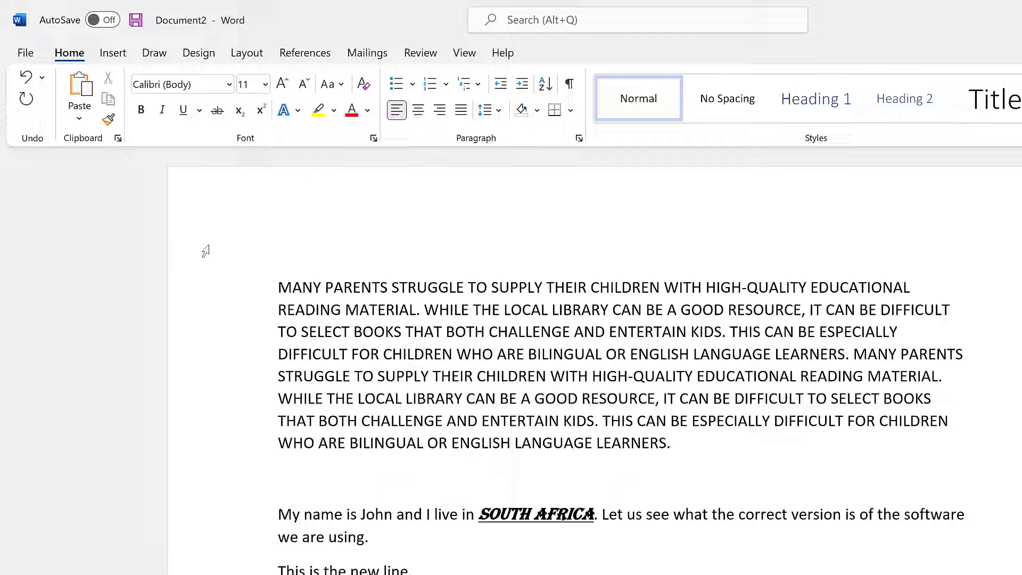
# Convert the uppercase first paragraph to Sentence case with Change Case.
pyautogui.doubleClick(223, 302)
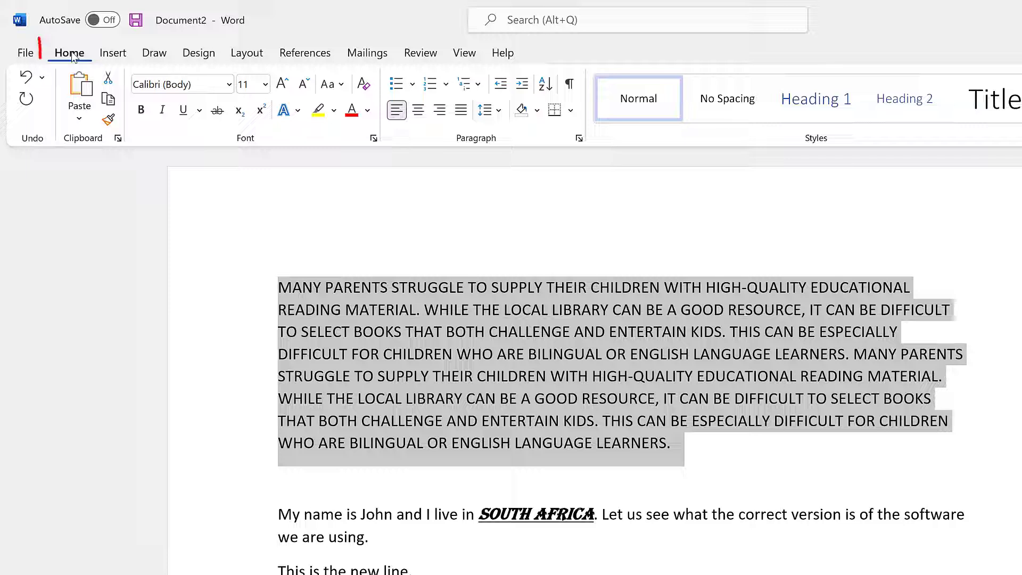
pyautogui.click(341, 85)
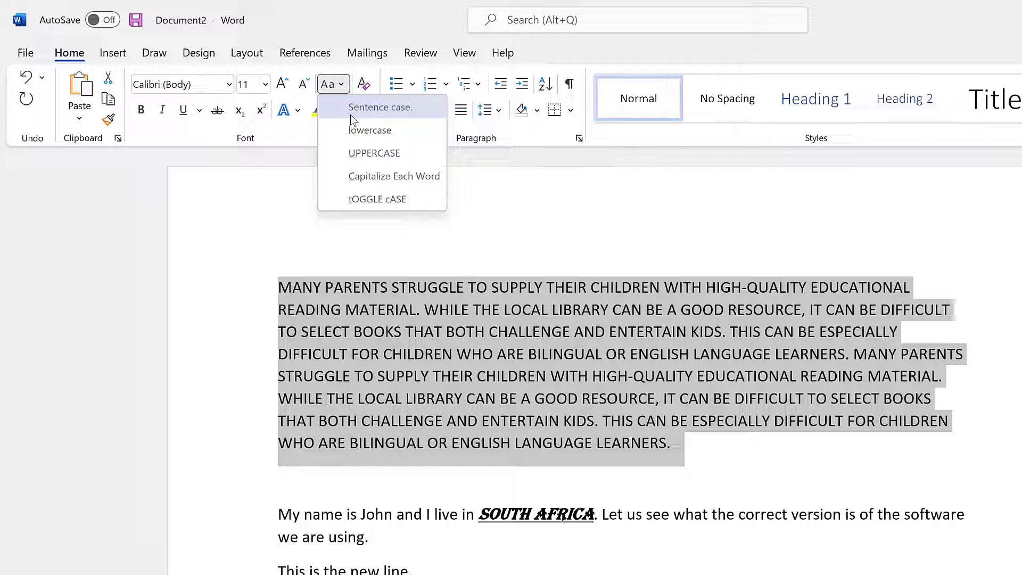
pyautogui.click(385, 108)
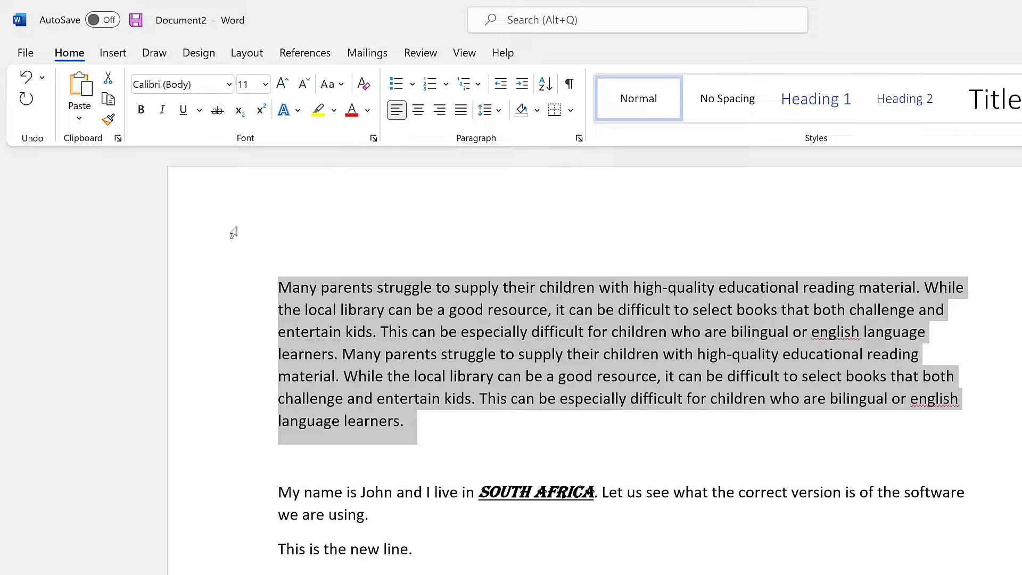
pyautogui.click(222, 289)
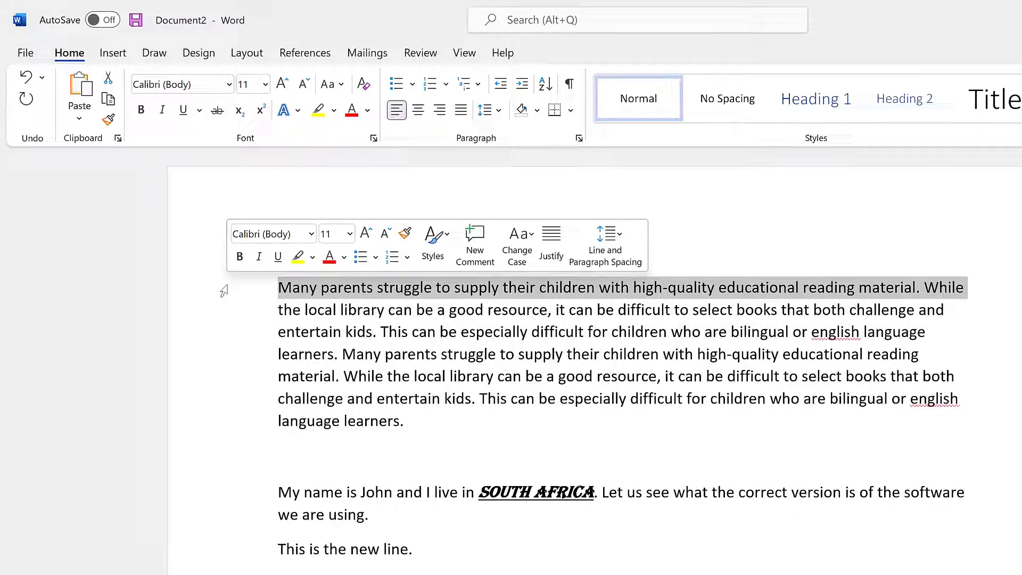
pyautogui.click(230, 314)
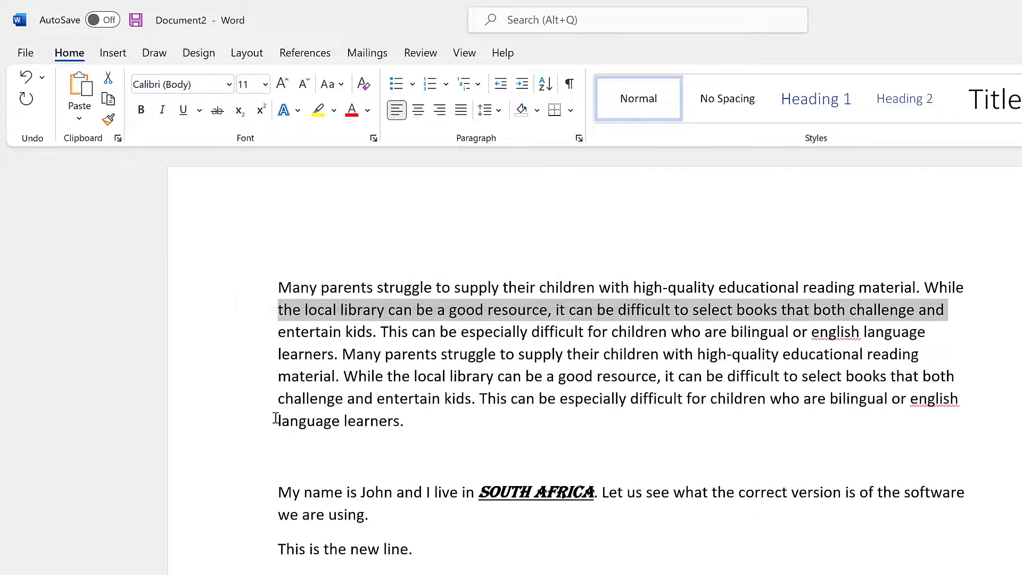
pyautogui.click(276, 452)
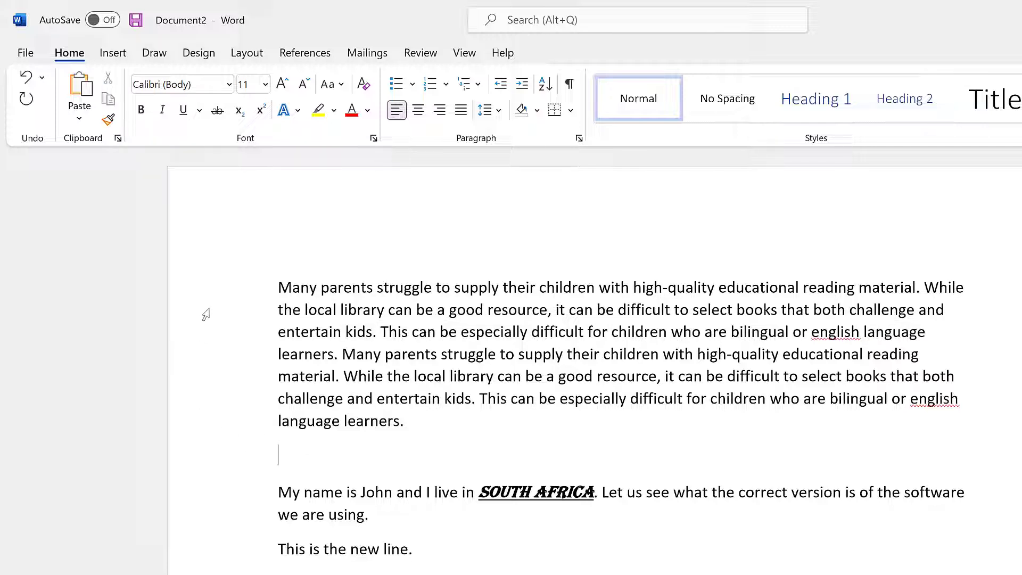